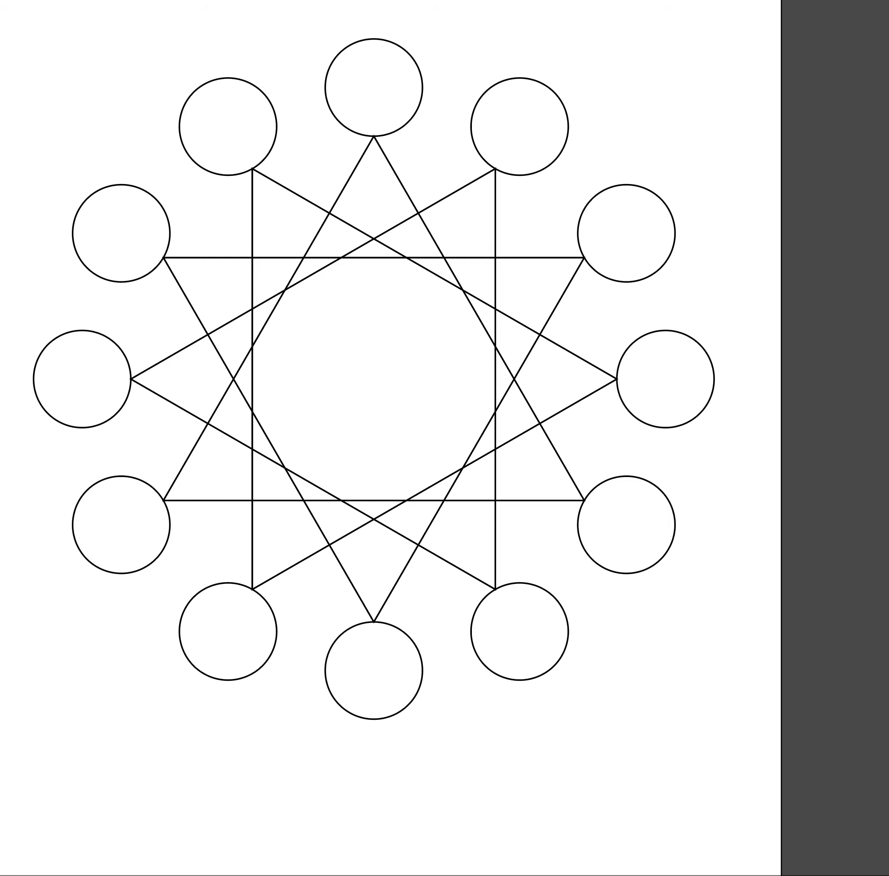
Step: Open the Color panel and place it clear of the circle wheel, beside its lower right
click(373, 0)
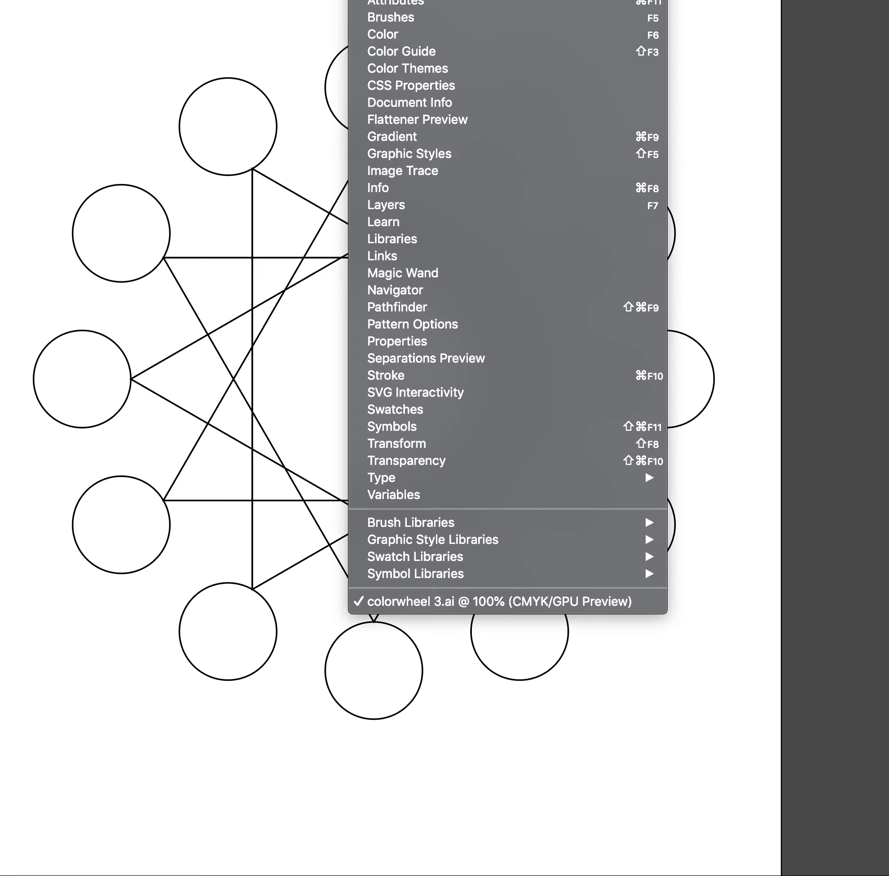
click(424, 37)
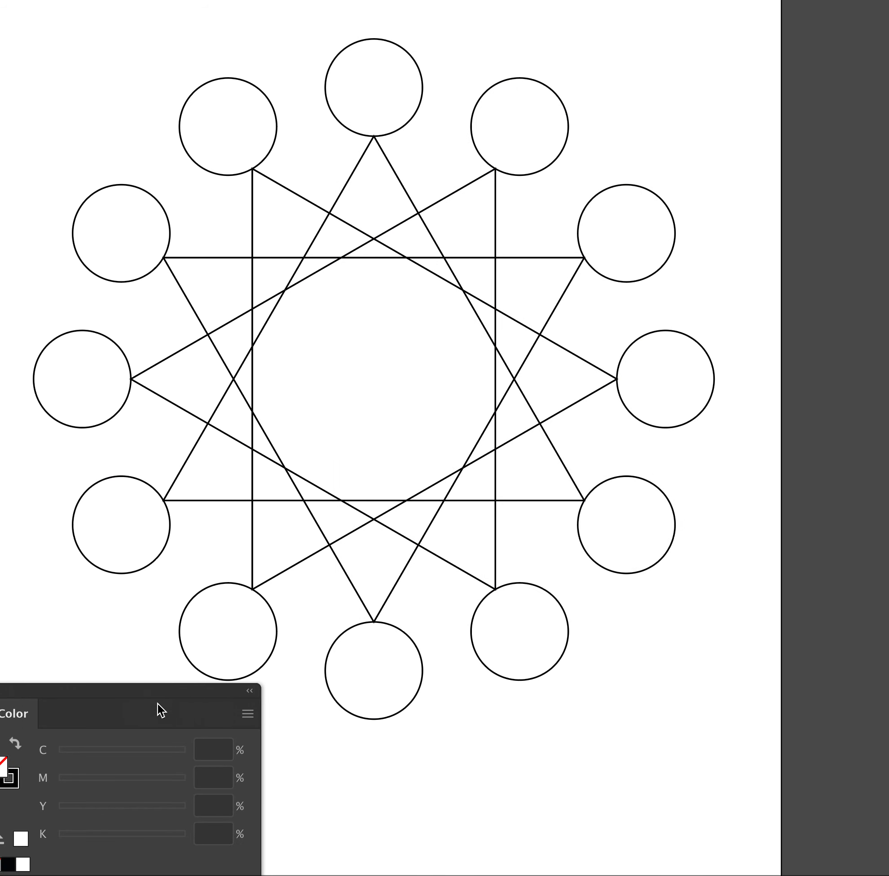
drag(141, 692, 764, 629)
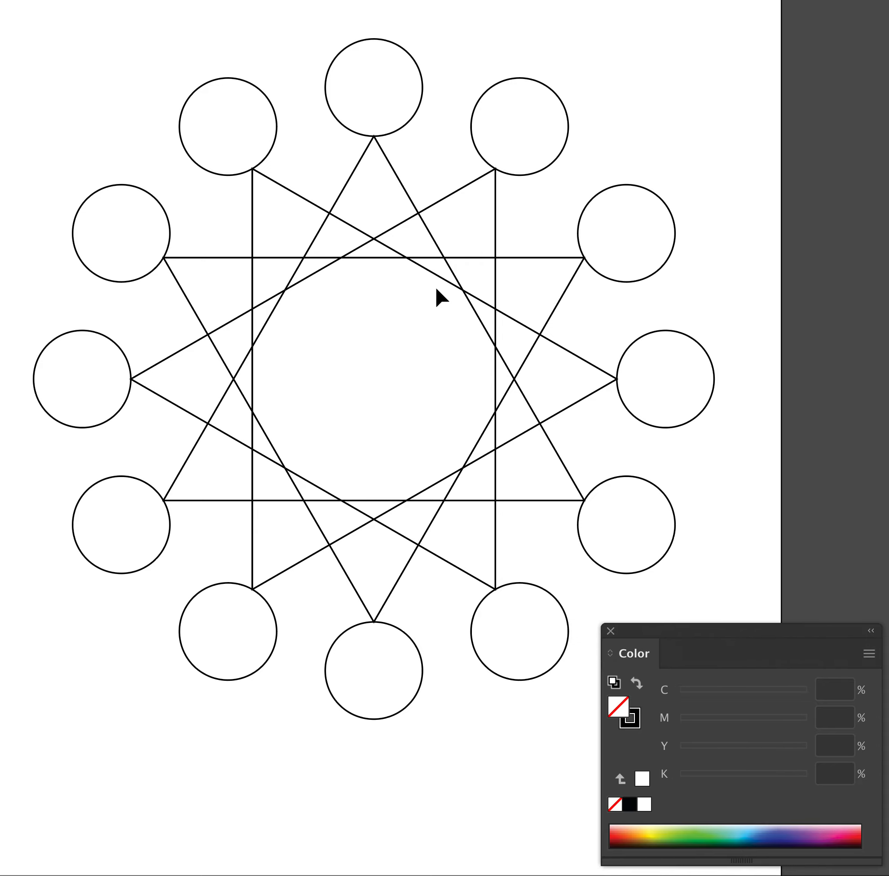
Step: Fill the top circle of the wheel with deep blue from the spectrum, C 87.45, M 76.08, Y 0, K 0
click(399, 129)
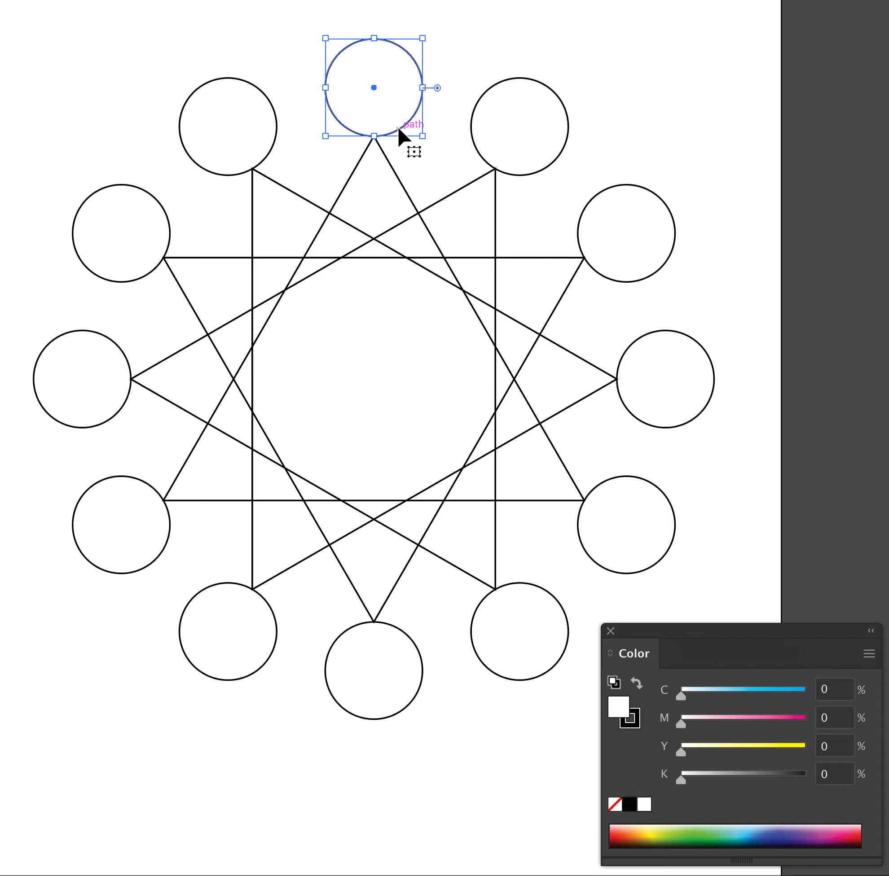
click(755, 833)
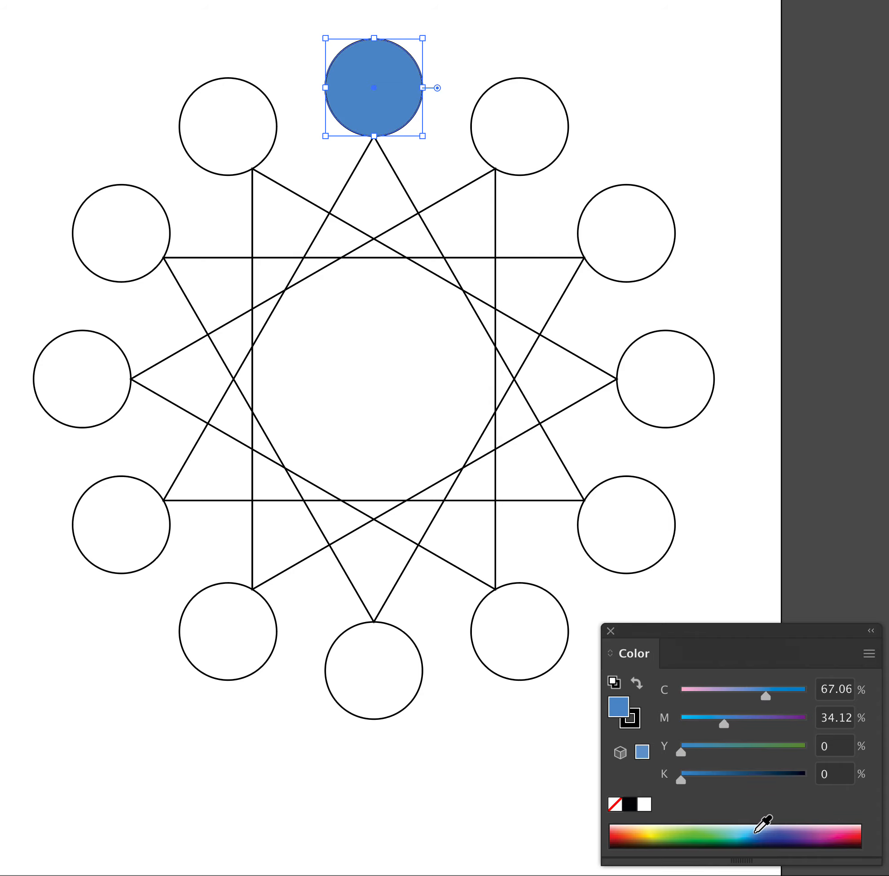
click(755, 833)
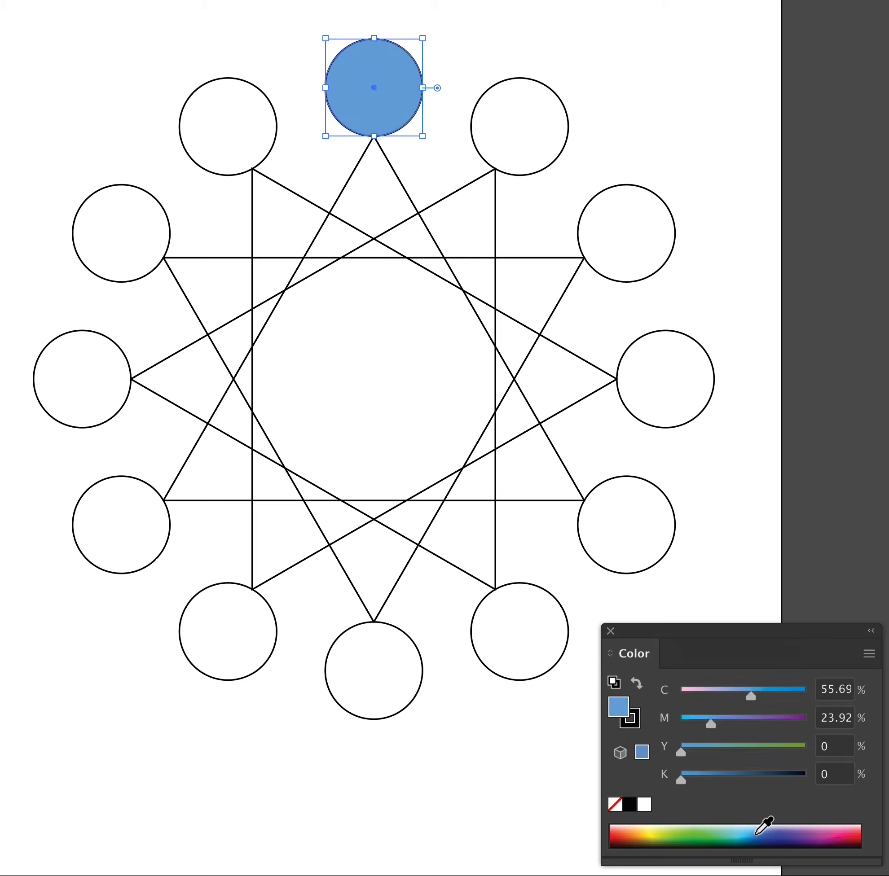
click(756, 834)
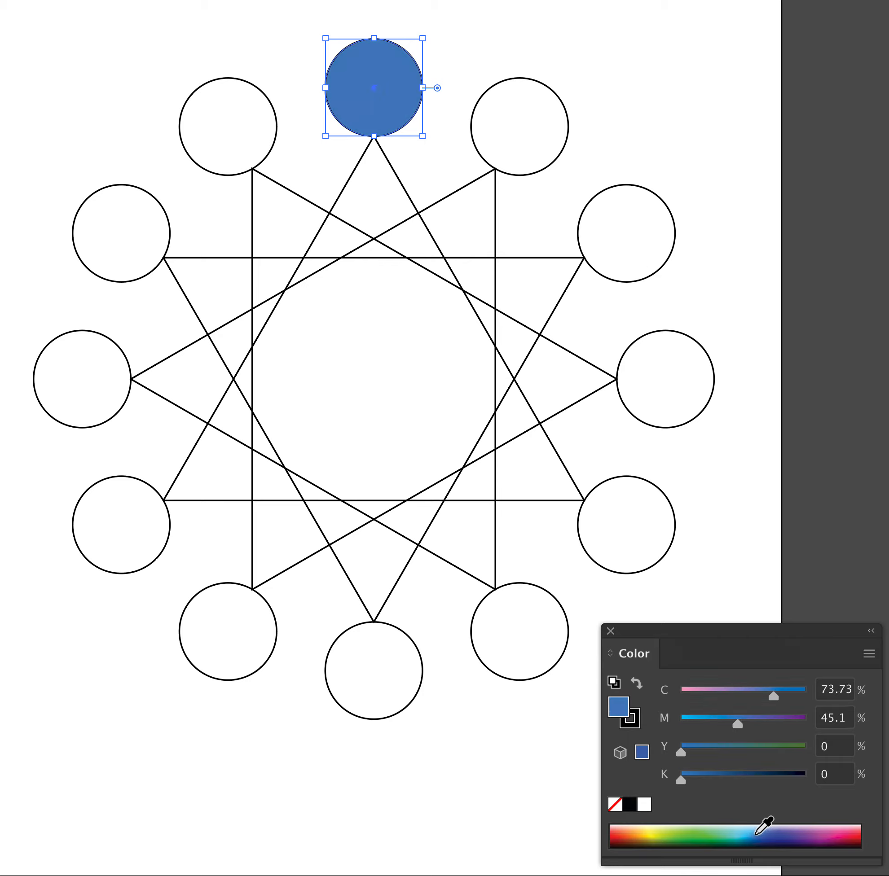
click(763, 833)
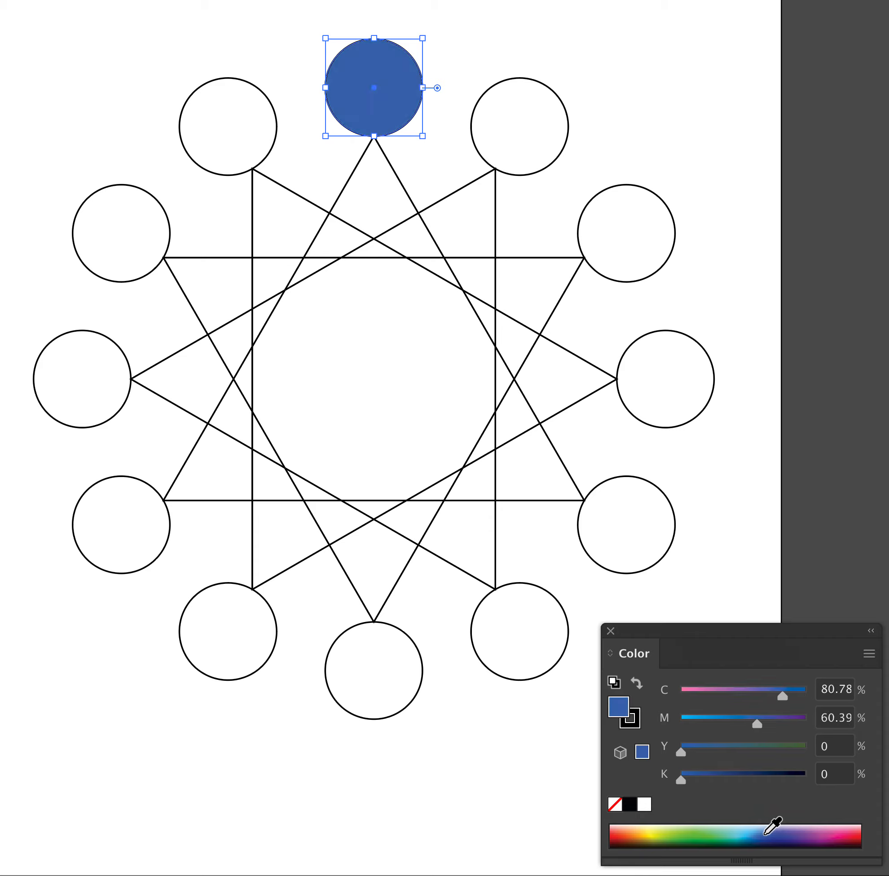
click(773, 834)
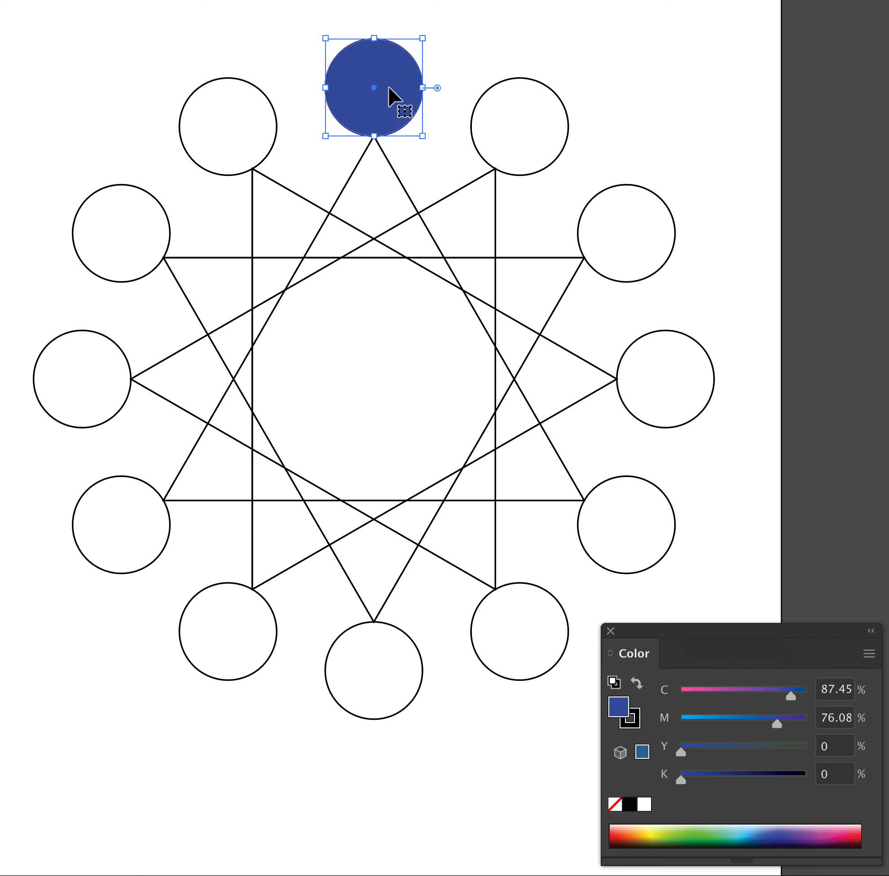
Step: Fill the lower-left circle at the triangle corner with green, C 86.27, M 19.61, Y 100, K 7.84
click(115, 579)
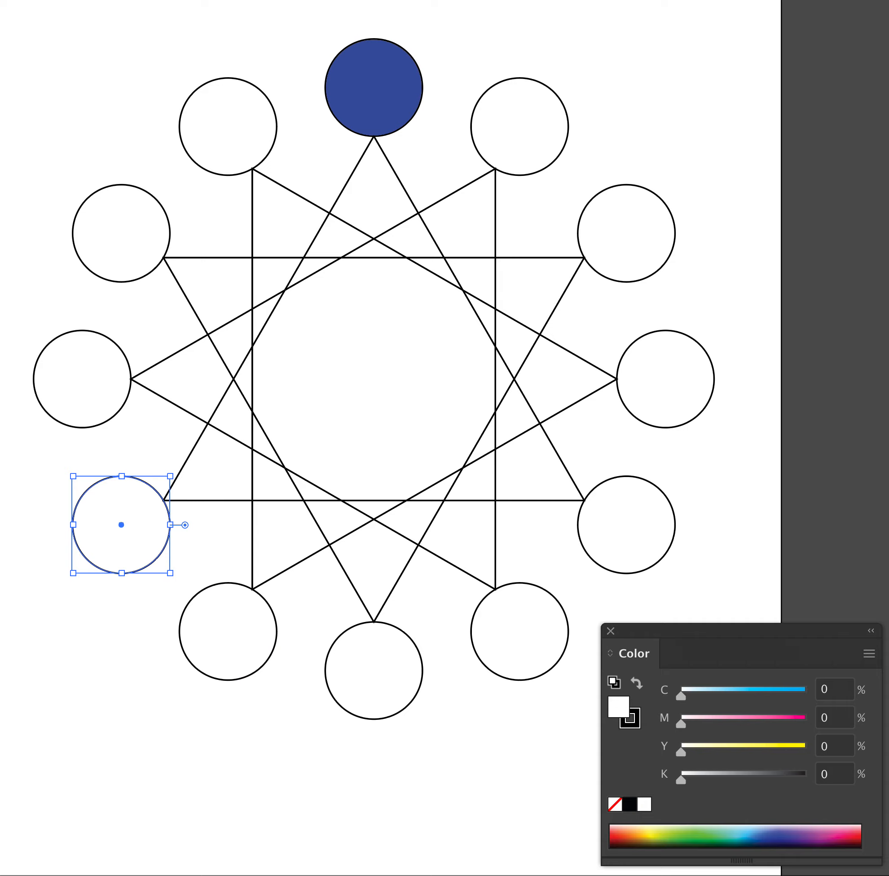
click(696, 837)
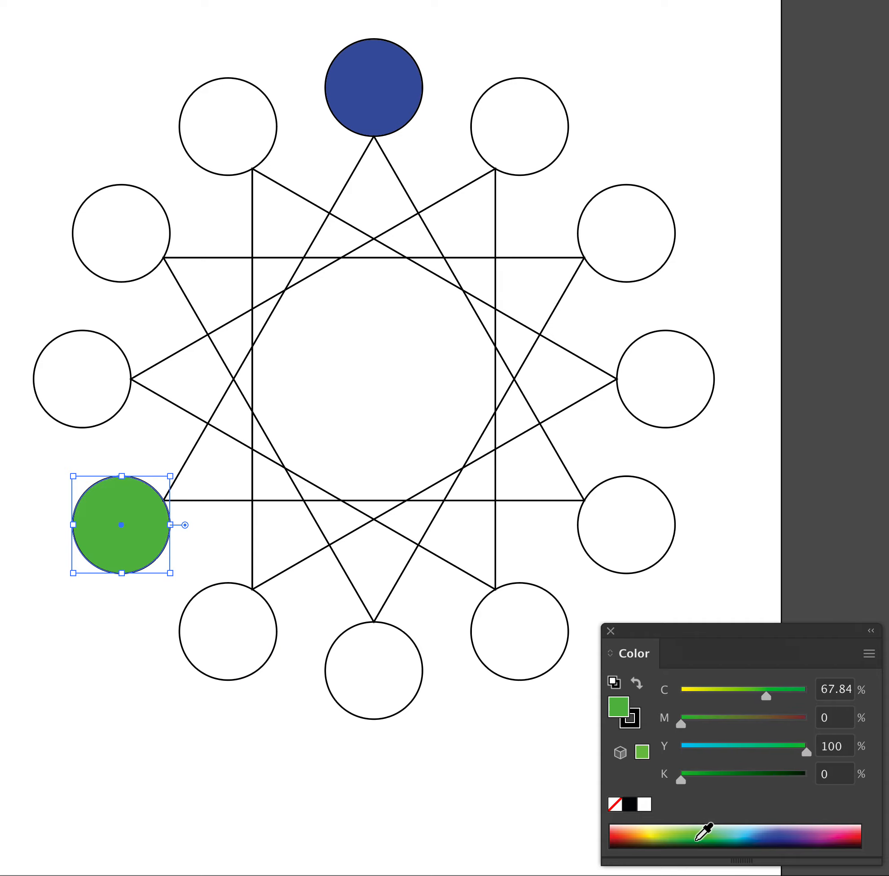
click(696, 840)
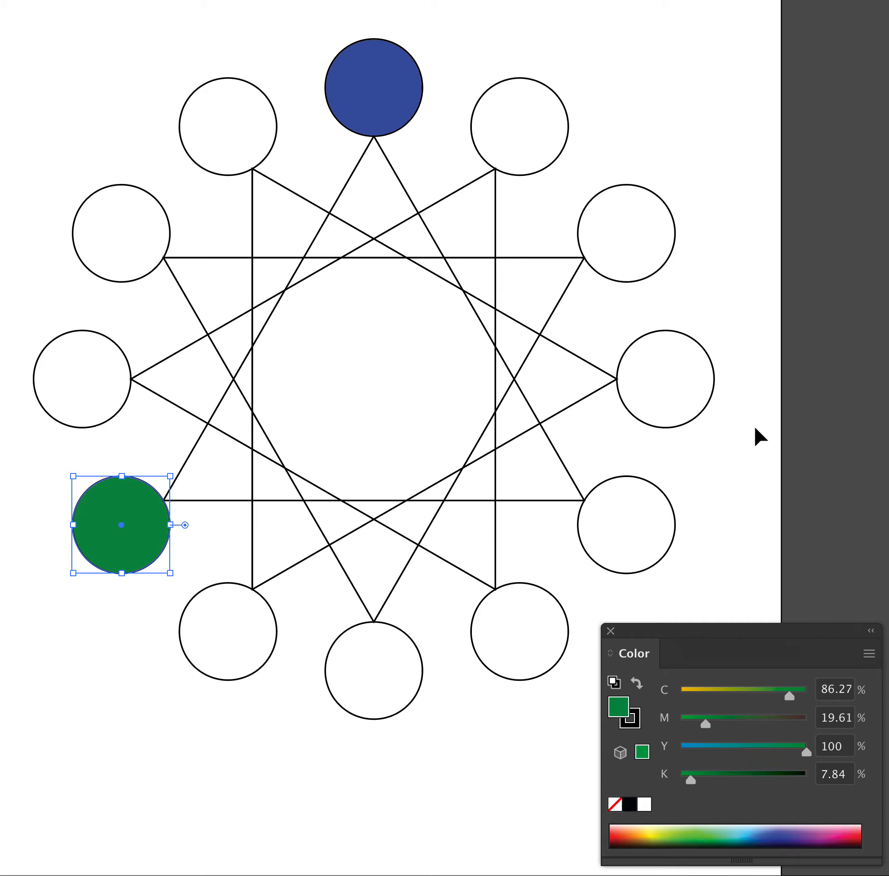
Step: Fill the lower-right circle at the triangle corner with purple, C 43.53, M 87.45, Y 0, K 0, and deselect it
click(673, 536)
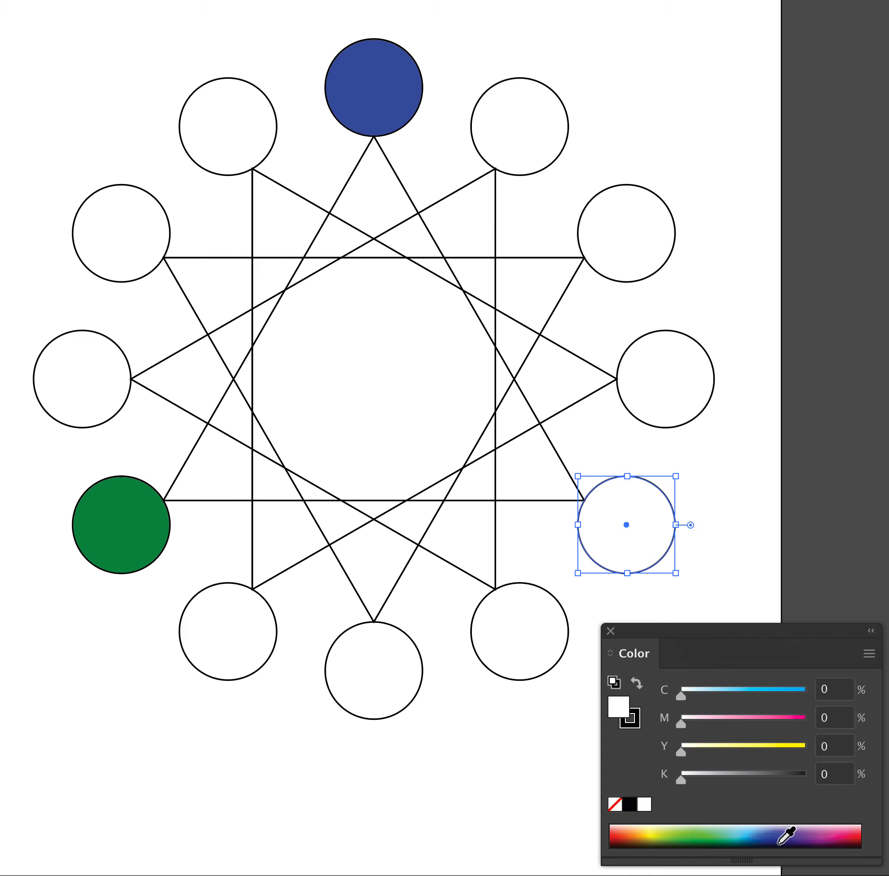
click(811, 838)
click(814, 838)
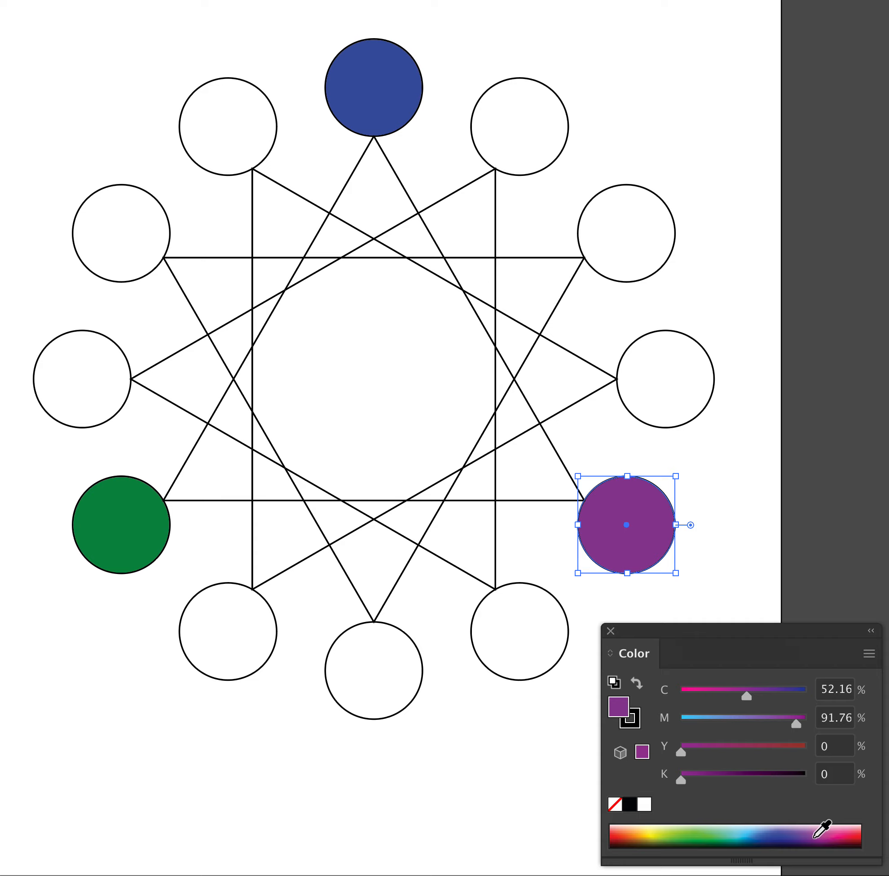
click(813, 838)
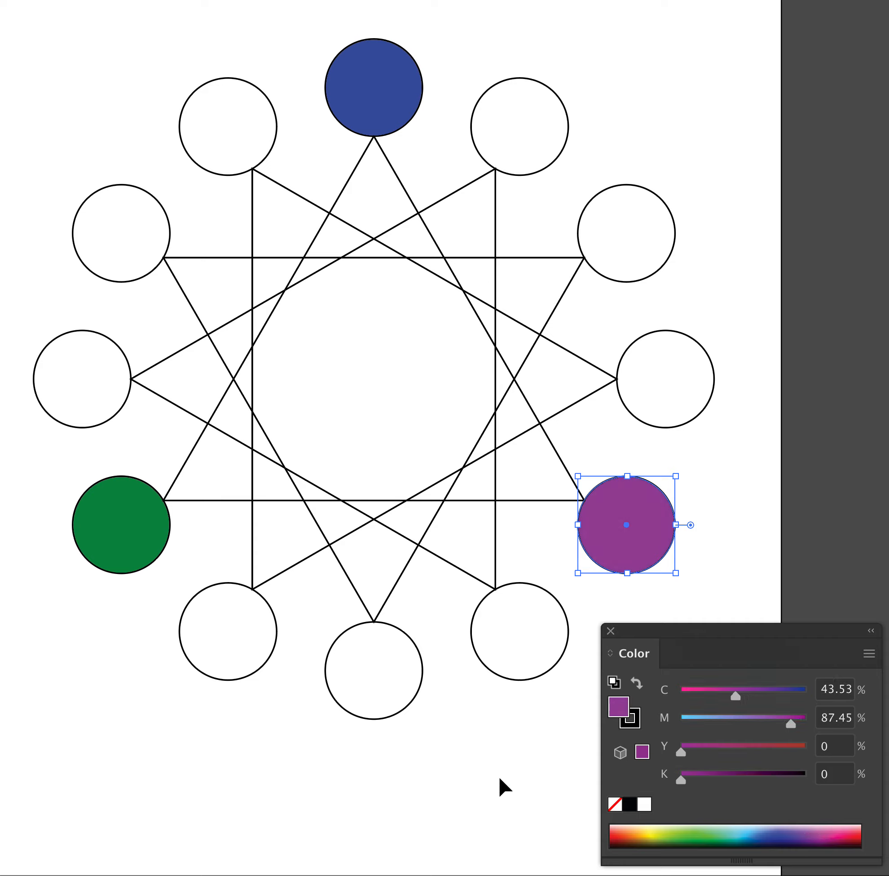
click(493, 741)
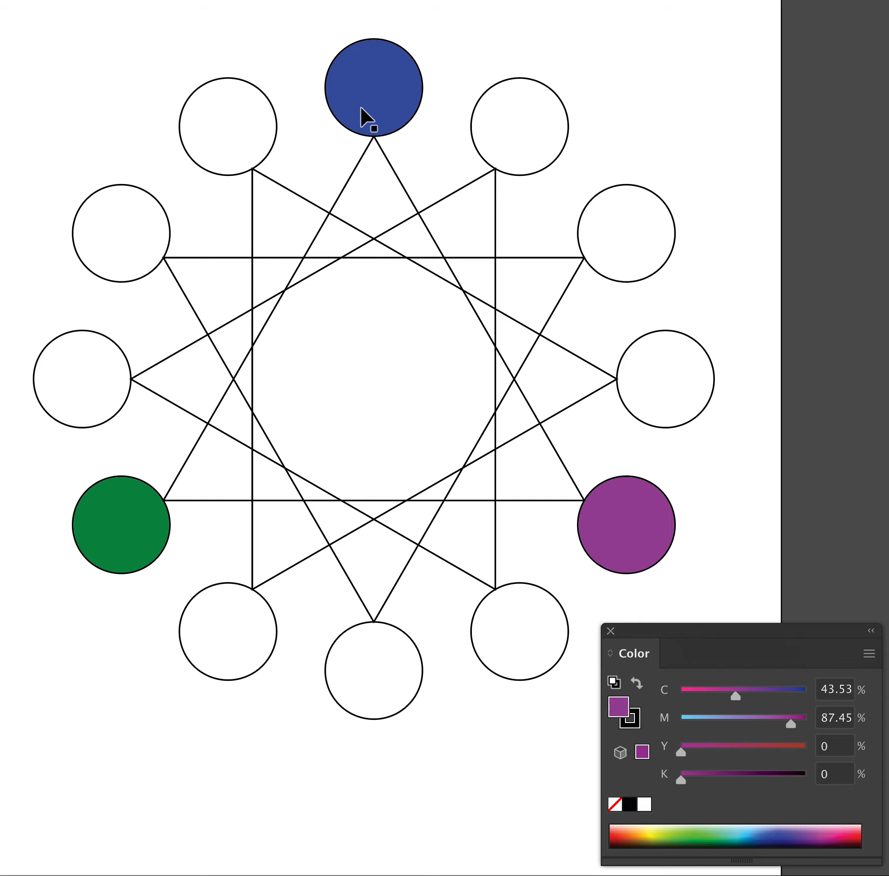
Step: Copy the top circle's blue fill onto the neighbouring circle to its left with the Eyedropper
click(381, 109)
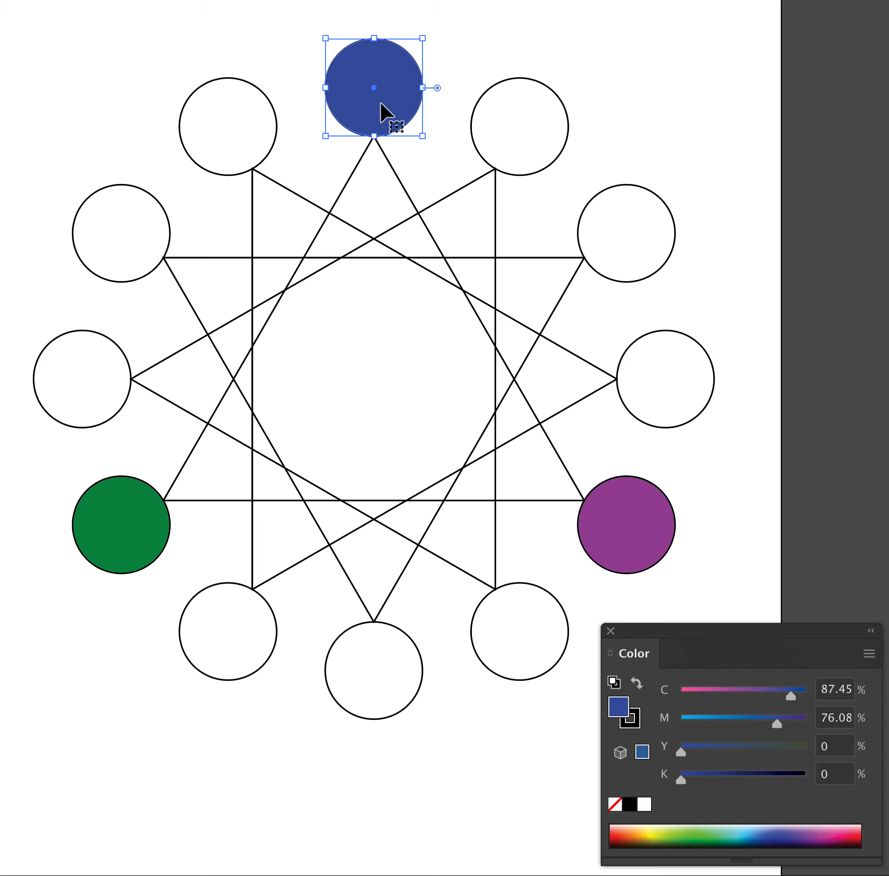
click(270, 151)
key(i)
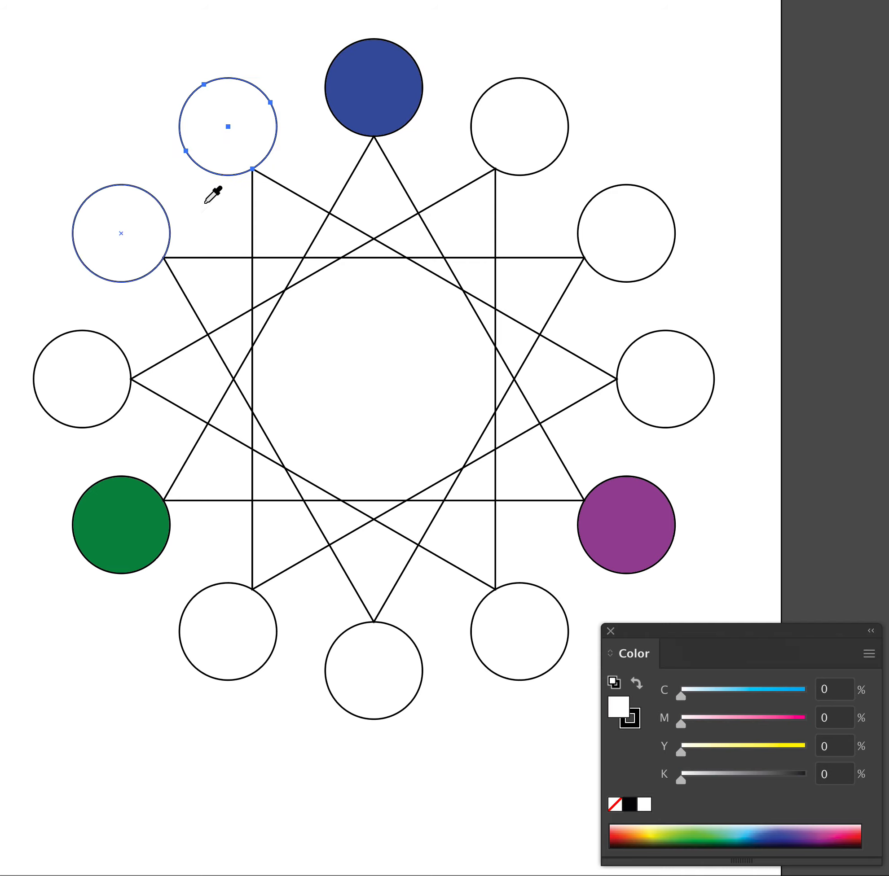
click(396, 70)
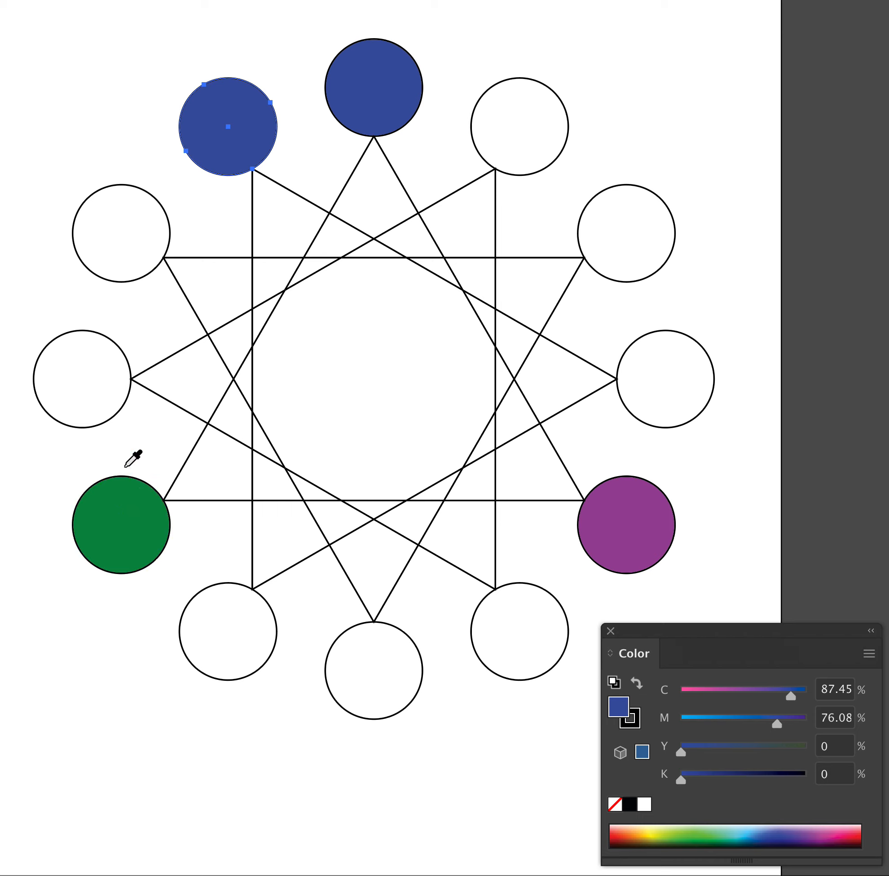
Step: Copy the lower-left circle's green fill onto the leftmost circle with the Eyedropper and deselect it
ctrl+click(106, 414)
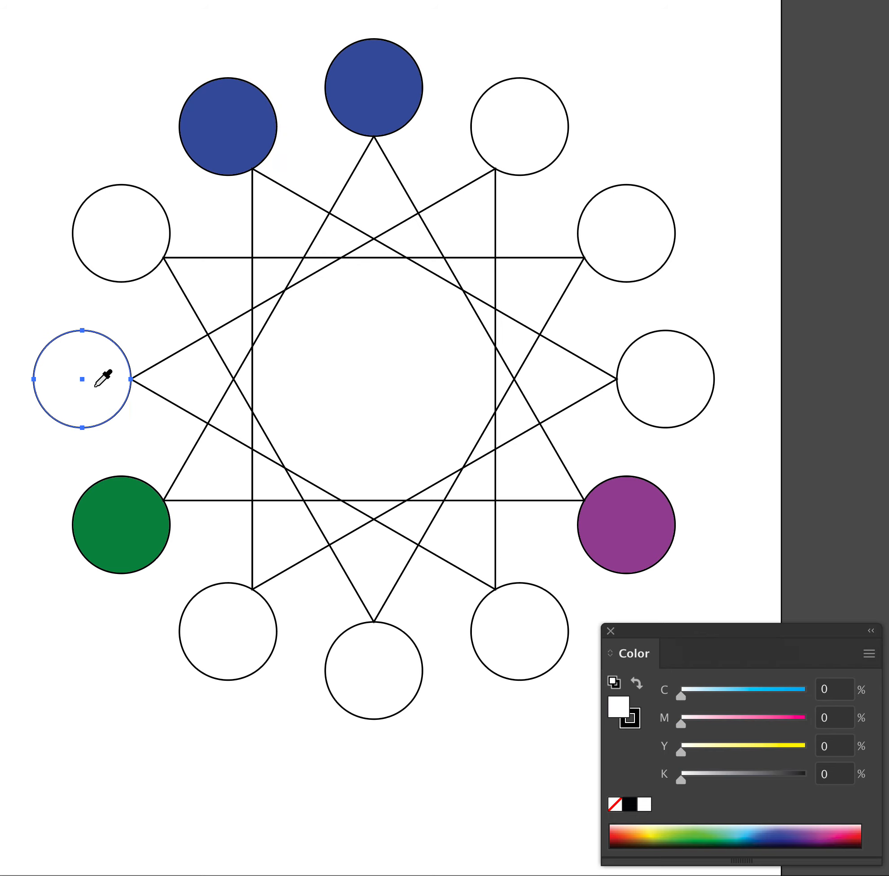
click(125, 517)
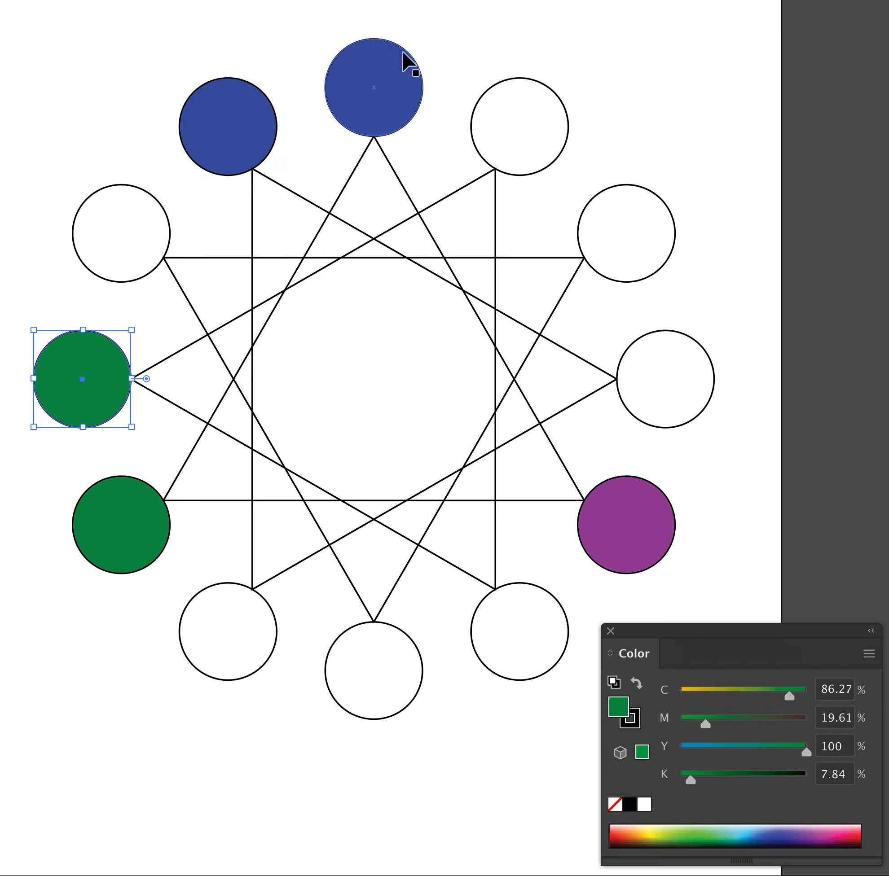
ctrl+click(373, 24)
Step: Set the magenta of the blue circle left of the top one to 51% and move the Color panel closer
ctrl+click(210, 129)
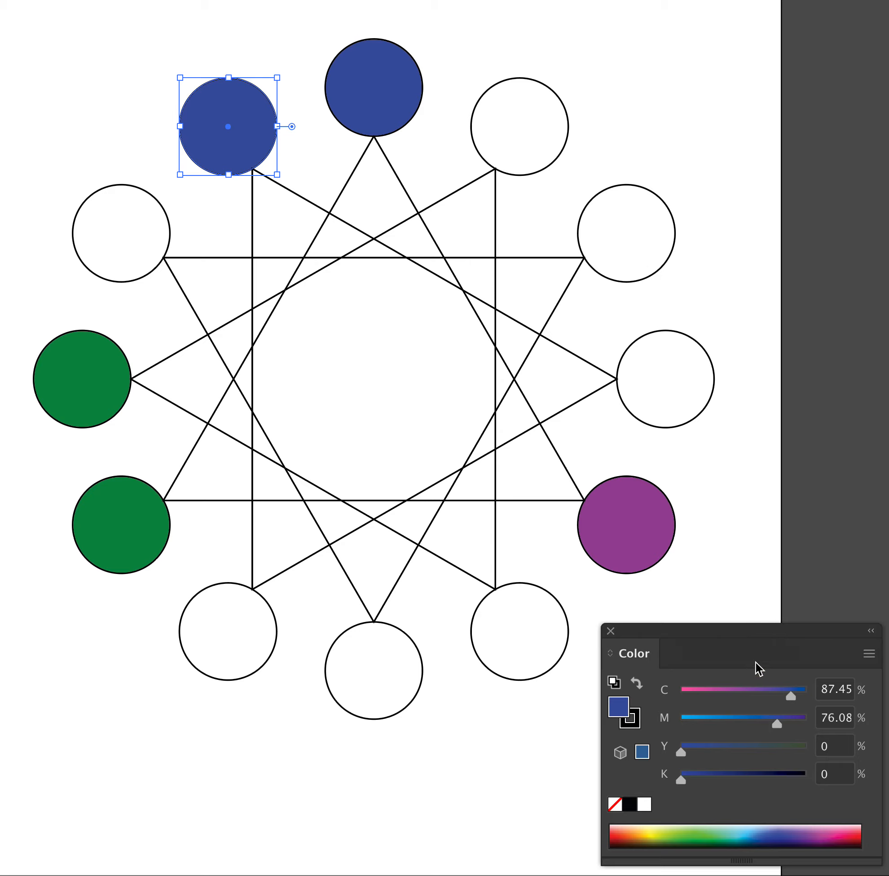
drag(745, 628, 720, 395)
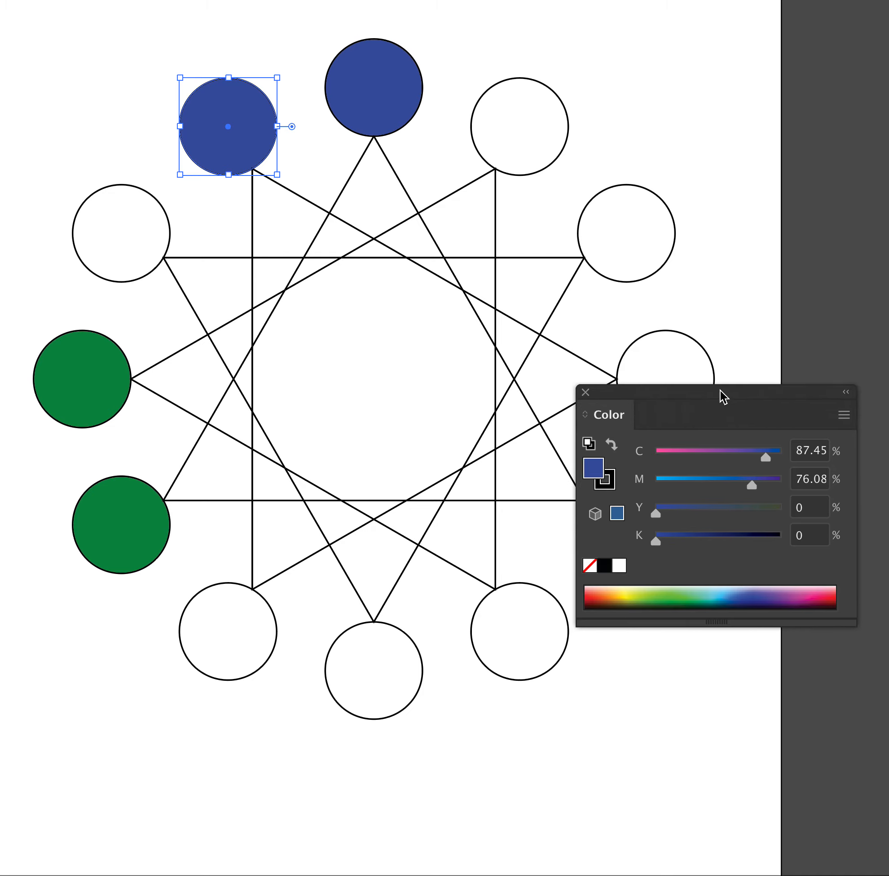
click(844, 416)
click(670, 391)
drag(708, 403, 628, 394)
click(761, 410)
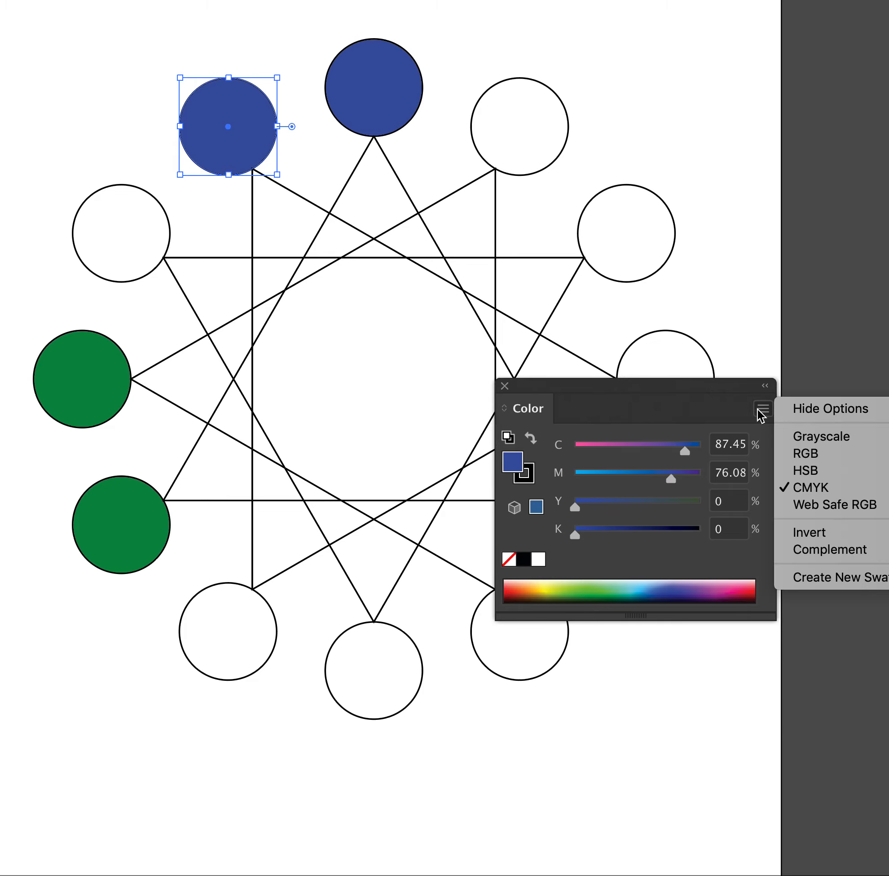
click(659, 599)
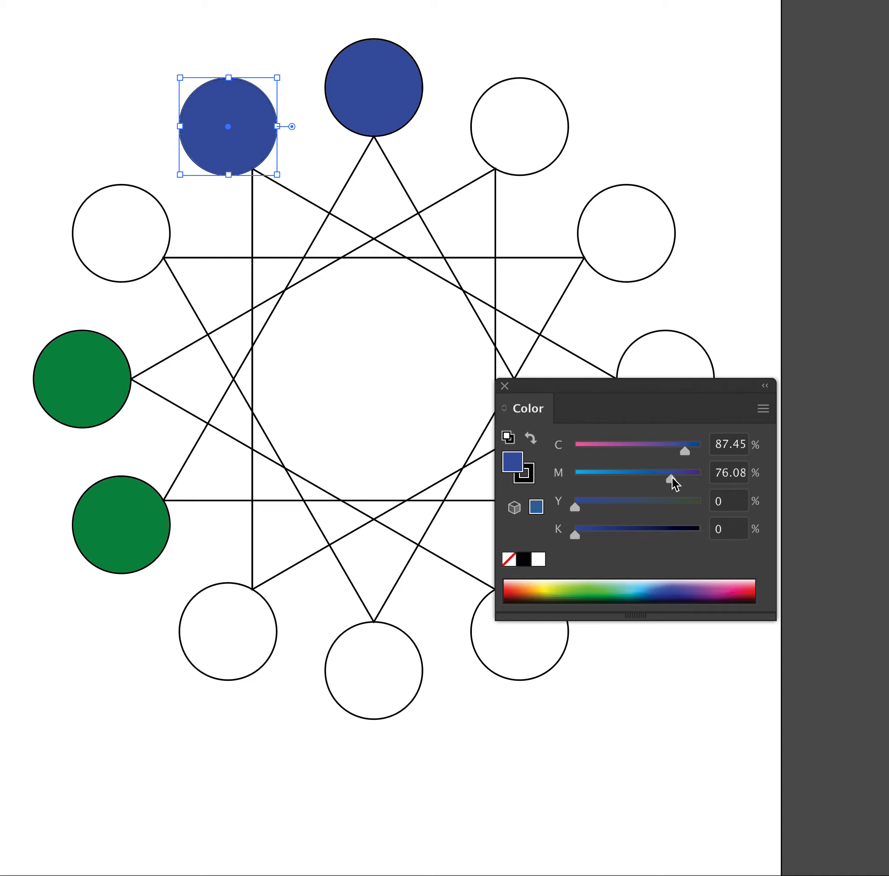
drag(674, 486, 642, 480)
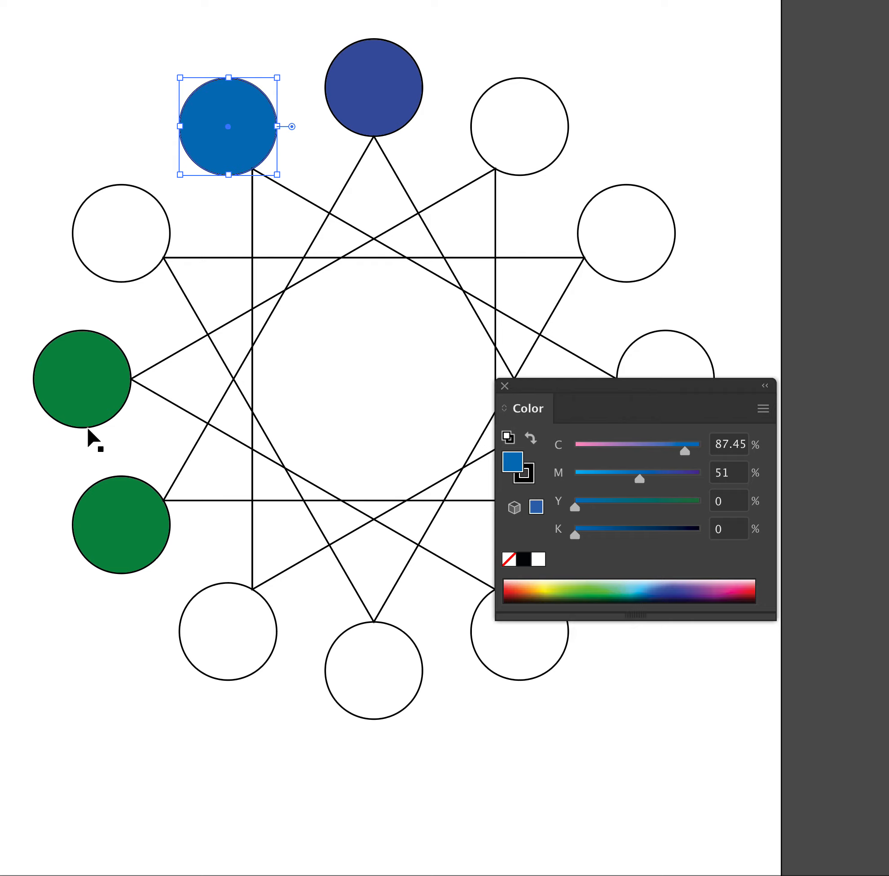
Step: Refill the leftmost circle with a bluish green from the spectrum, C 76.08, M 0, Y 70.2, K 0
click(97, 408)
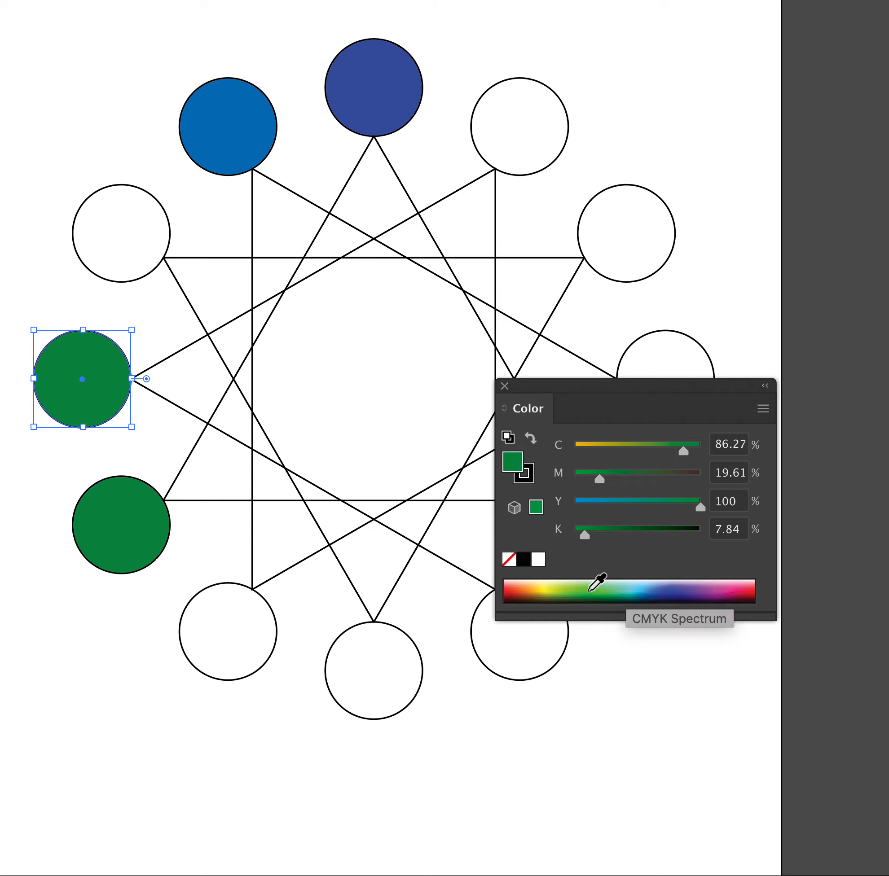
click(604, 592)
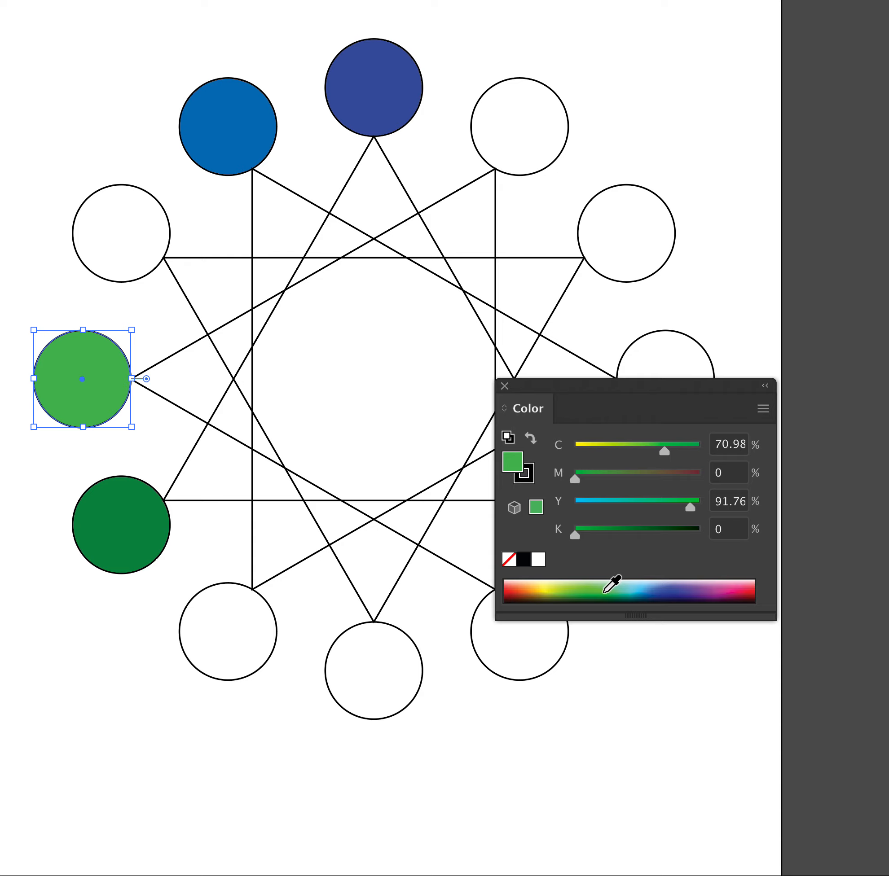
click(600, 594)
click(599, 597)
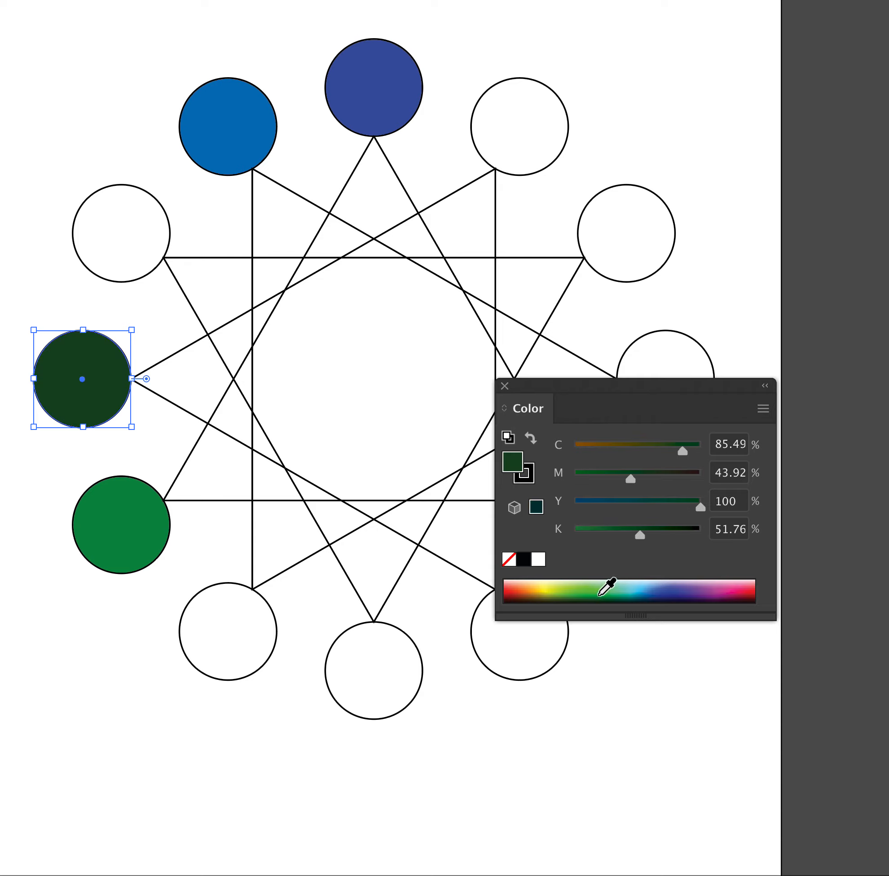
click(601, 593)
click(610, 593)
click(612, 592)
click(615, 594)
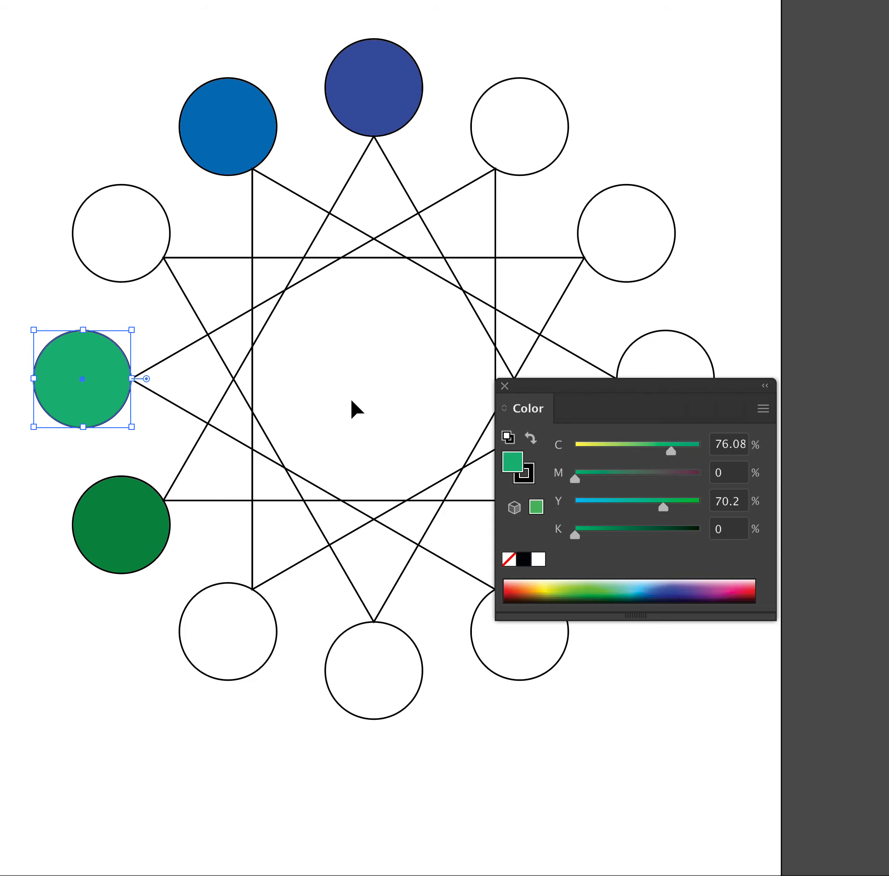
Step: Fill the white circle between the bluish-green and blue circles with cyan blue, C 73.33, M 9.02, Y 13.33, K 0
click(160, 213)
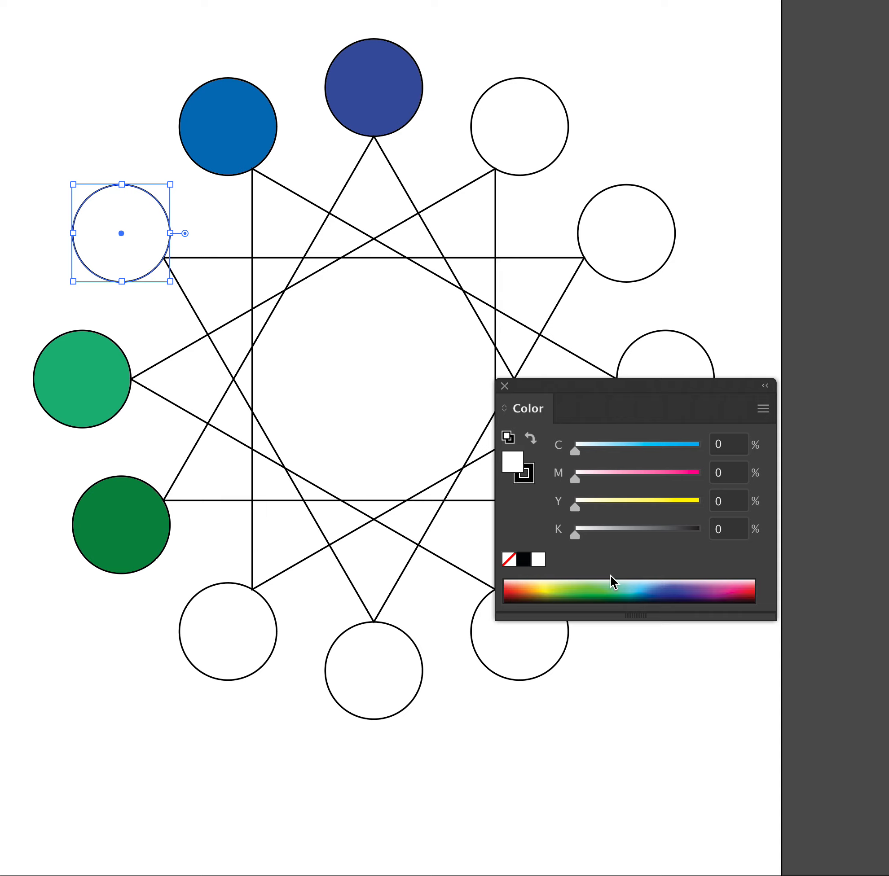
click(630, 589)
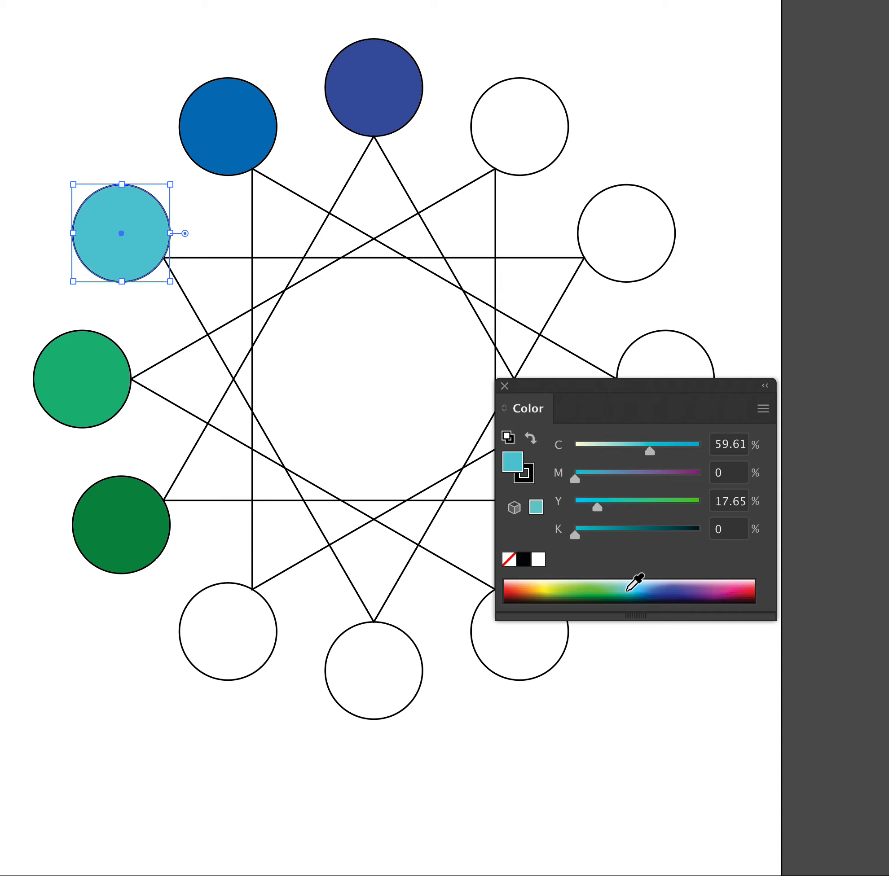
mouse_move(630, 590)
mouse_down()
mouse_move(649, 589)
mouse_move(637, 591)
mouse_up()
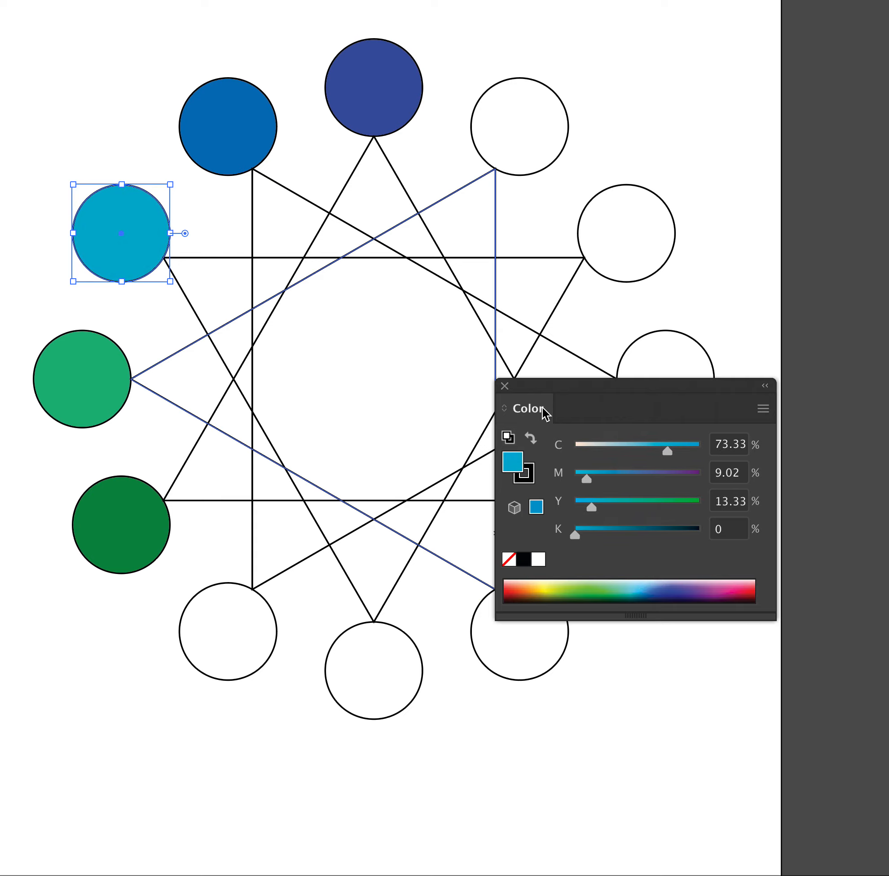
Step: Move the Color panel off the purple circle and place a duplicate of that circle below the wheel
drag(605, 394, 586, 2)
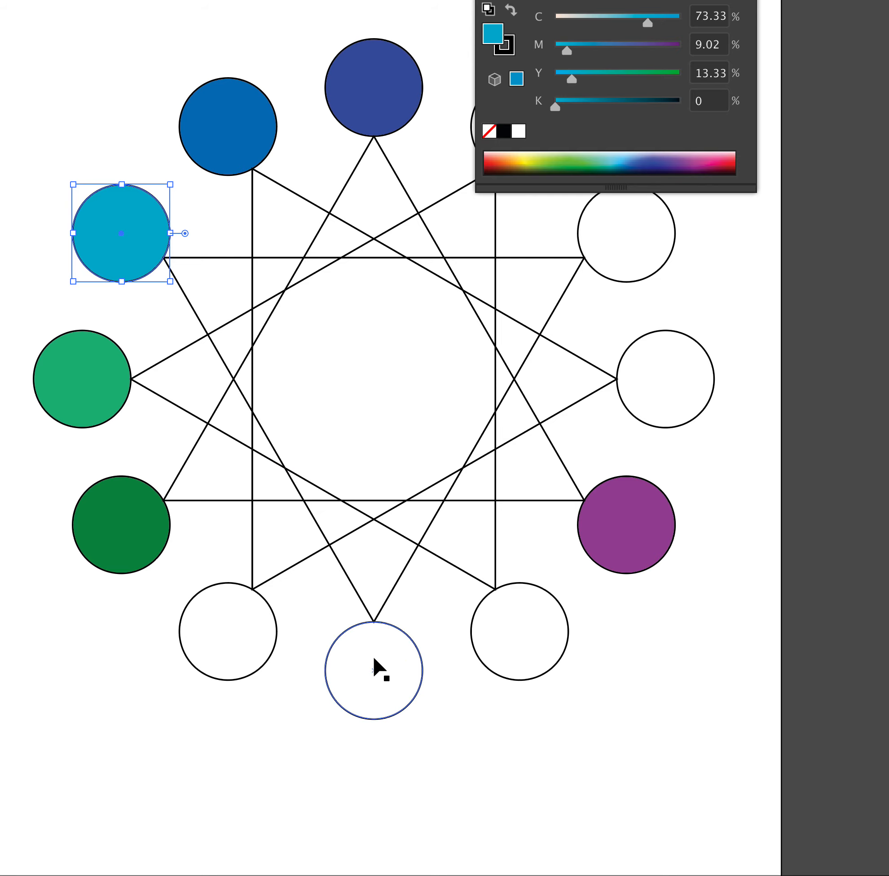
click(640, 527)
drag(639, 526, 493, 755)
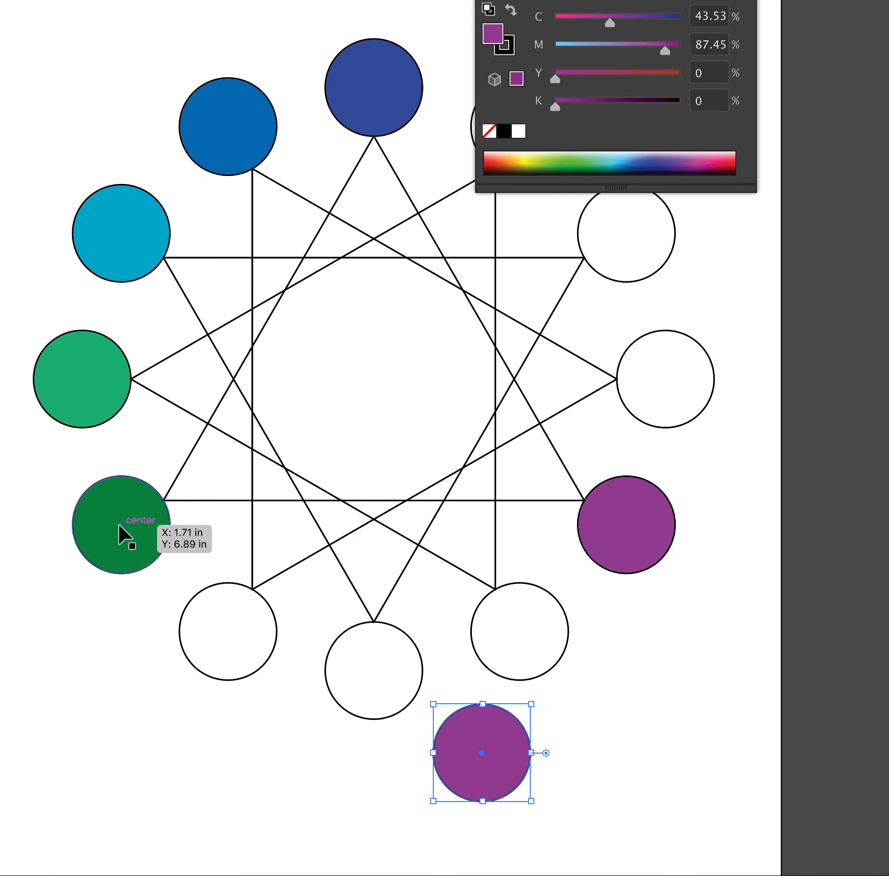
Step: Duplicate the wheel's green circle so it overlaps the purple copy below the wheel, and set the purple copy's blend mode to Multiply
click(124, 531)
drag(121, 531, 434, 756)
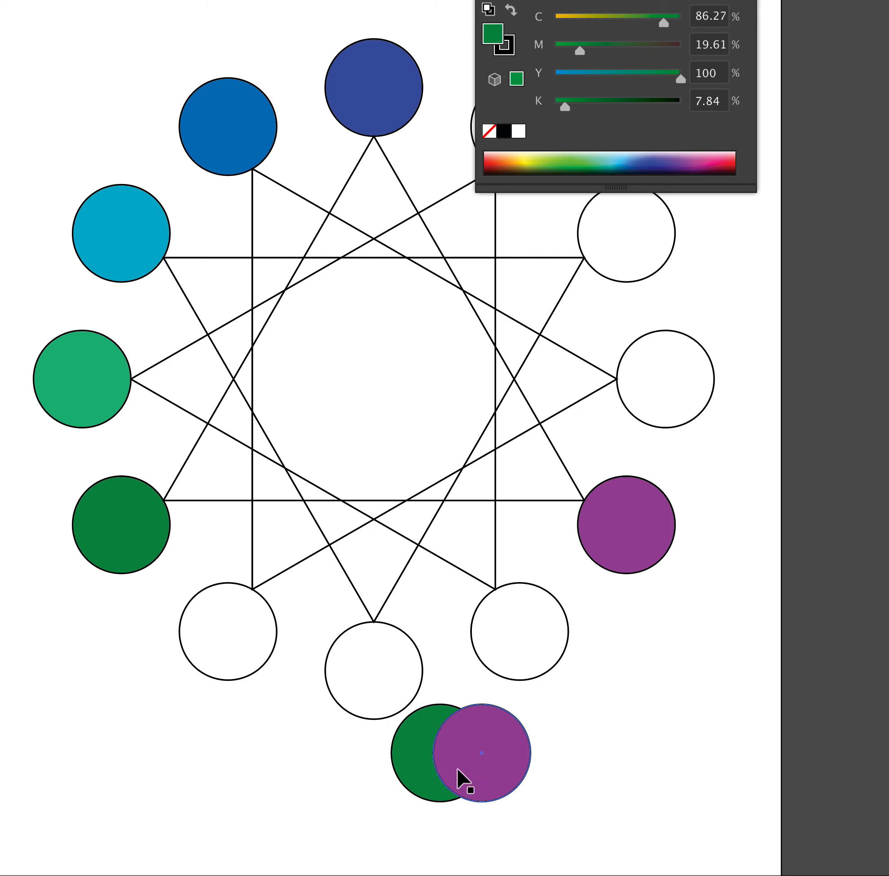
click(506, 777)
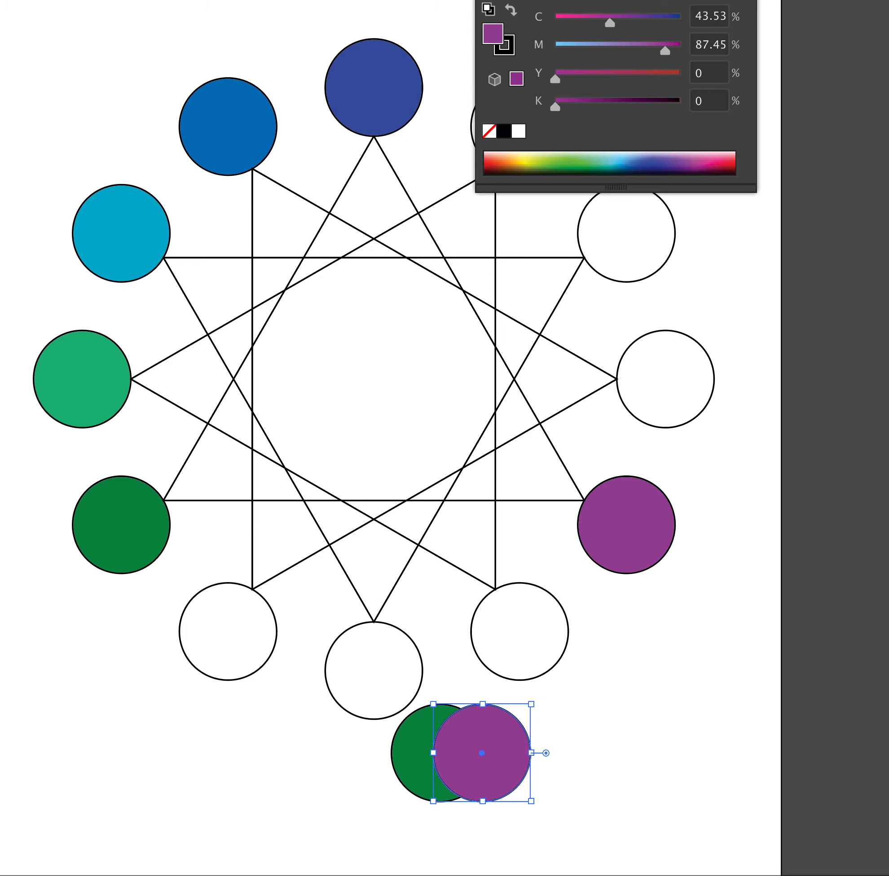
key(ctrl+shift+F10)
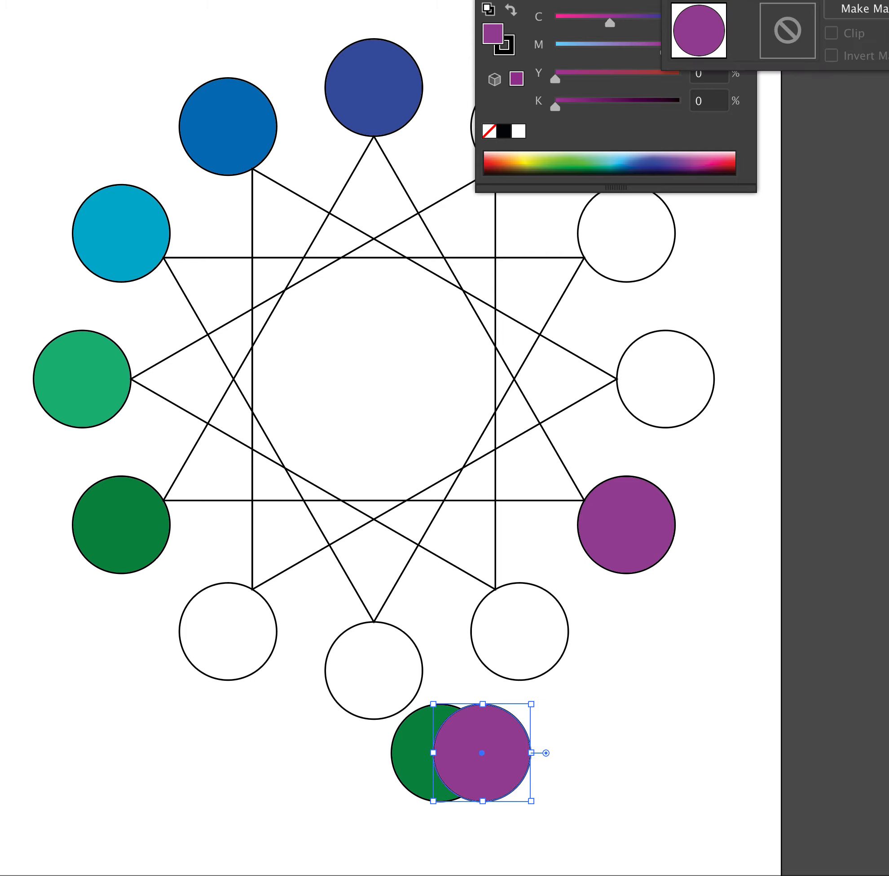
drag(719, 0, 631, 687)
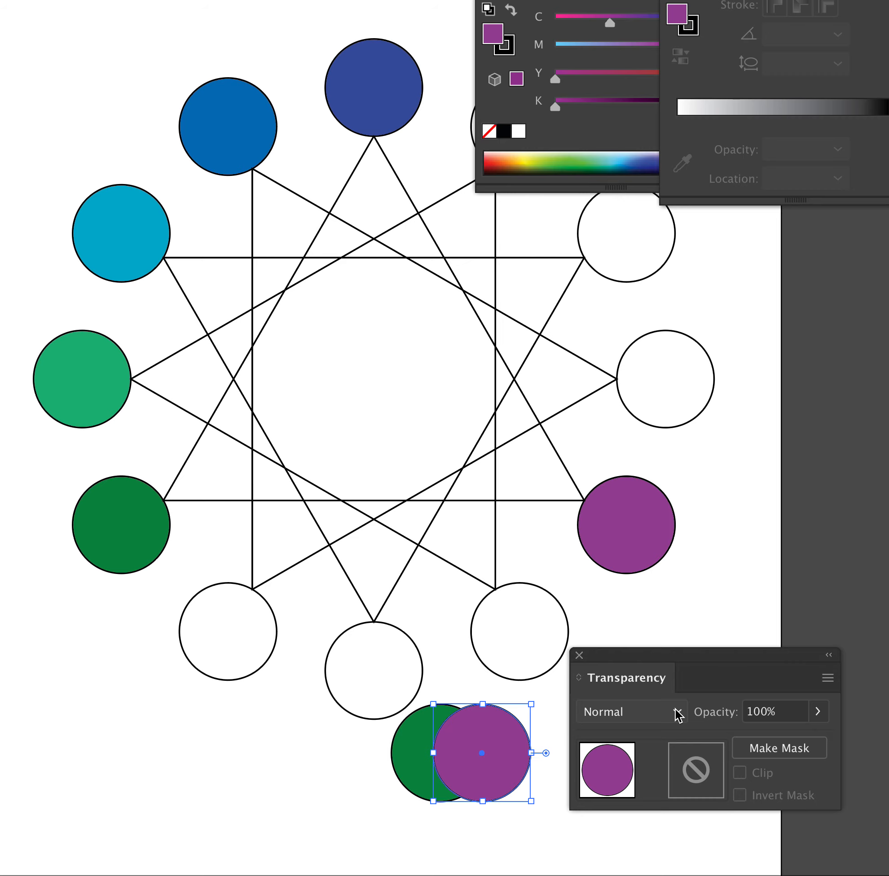
click(677, 714)
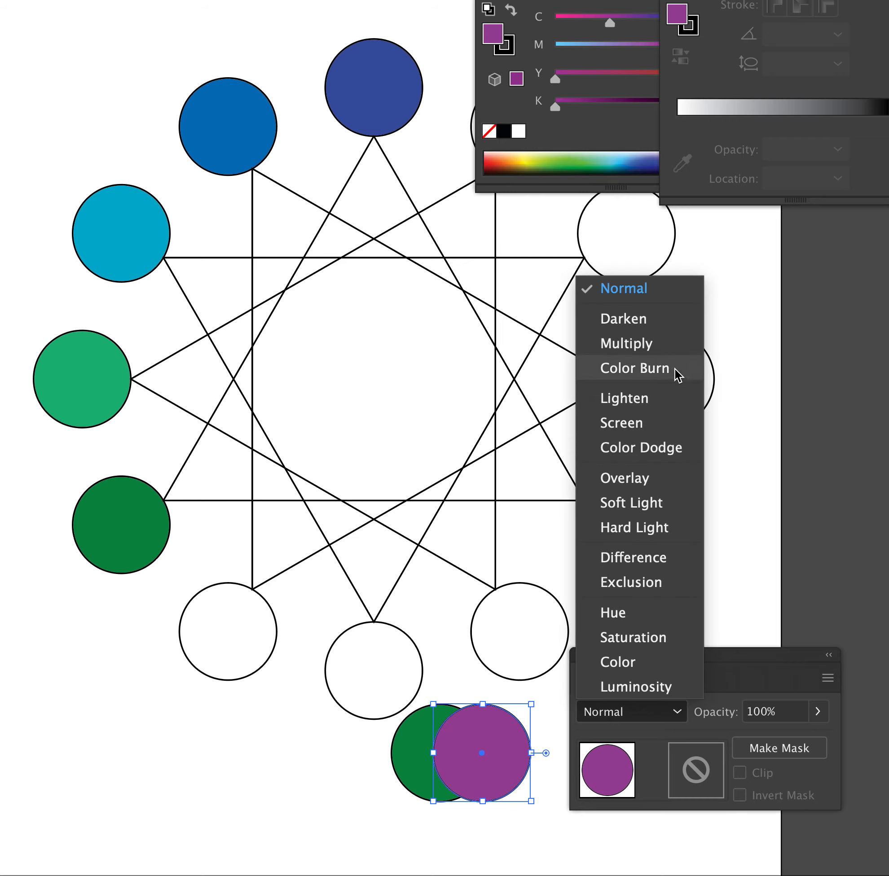
click(674, 350)
click(754, 592)
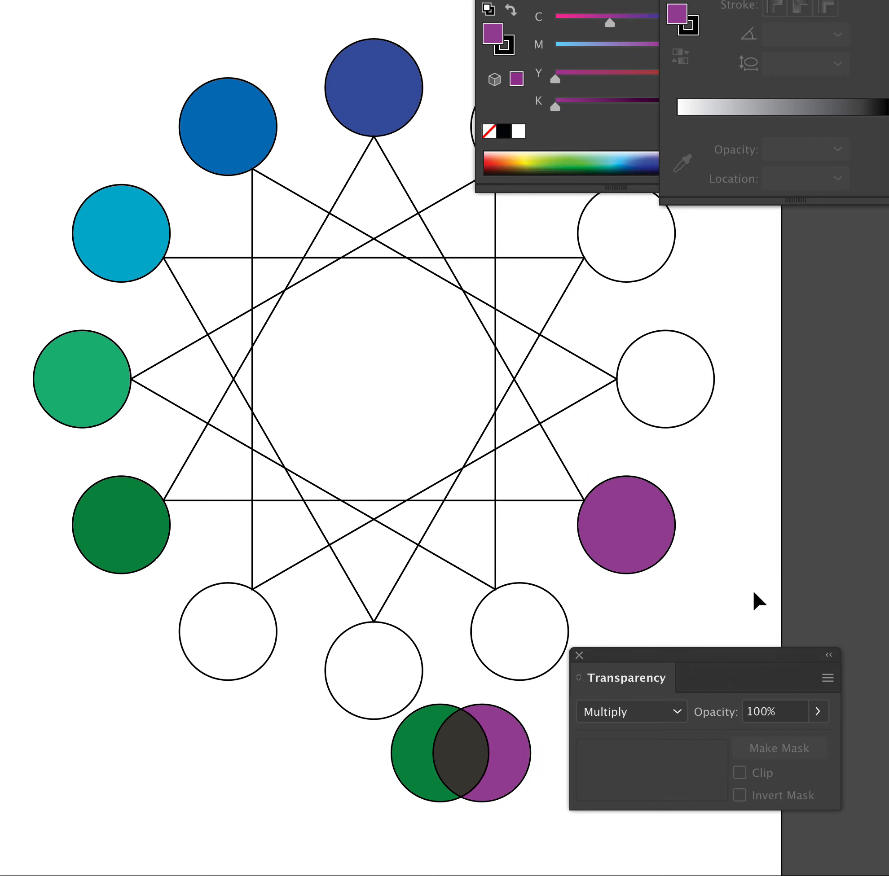
Step: Remove the black outline from the purple copy below the wheel
click(506, 758)
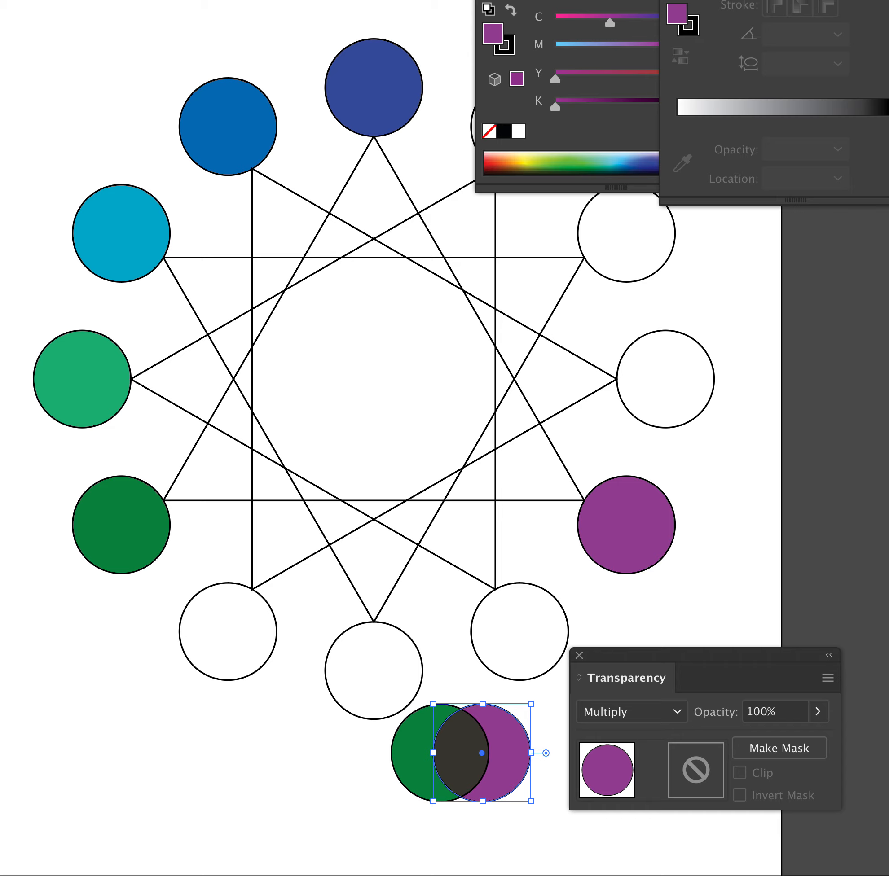
key(x)
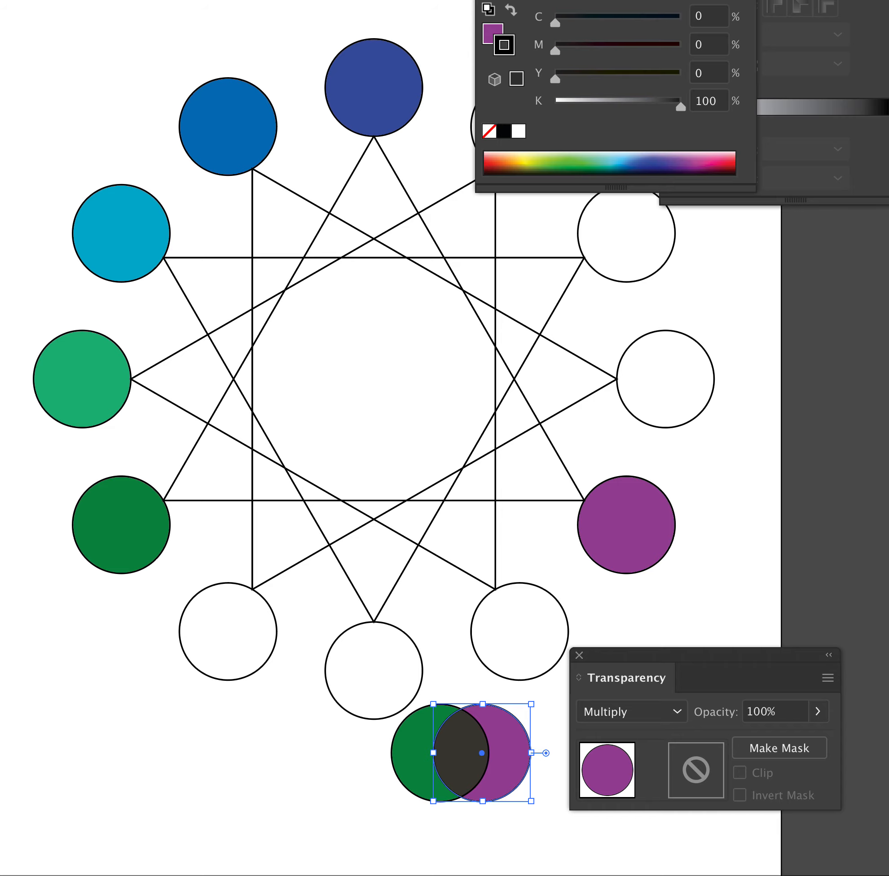
click(34, 723)
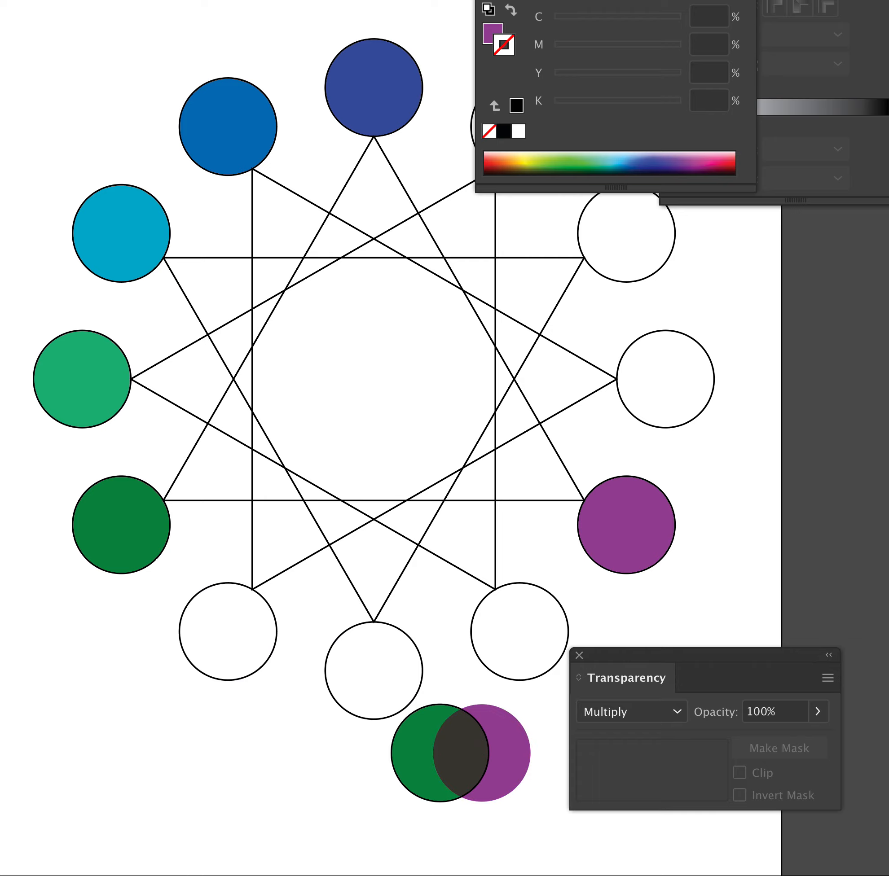
key(shift+x)
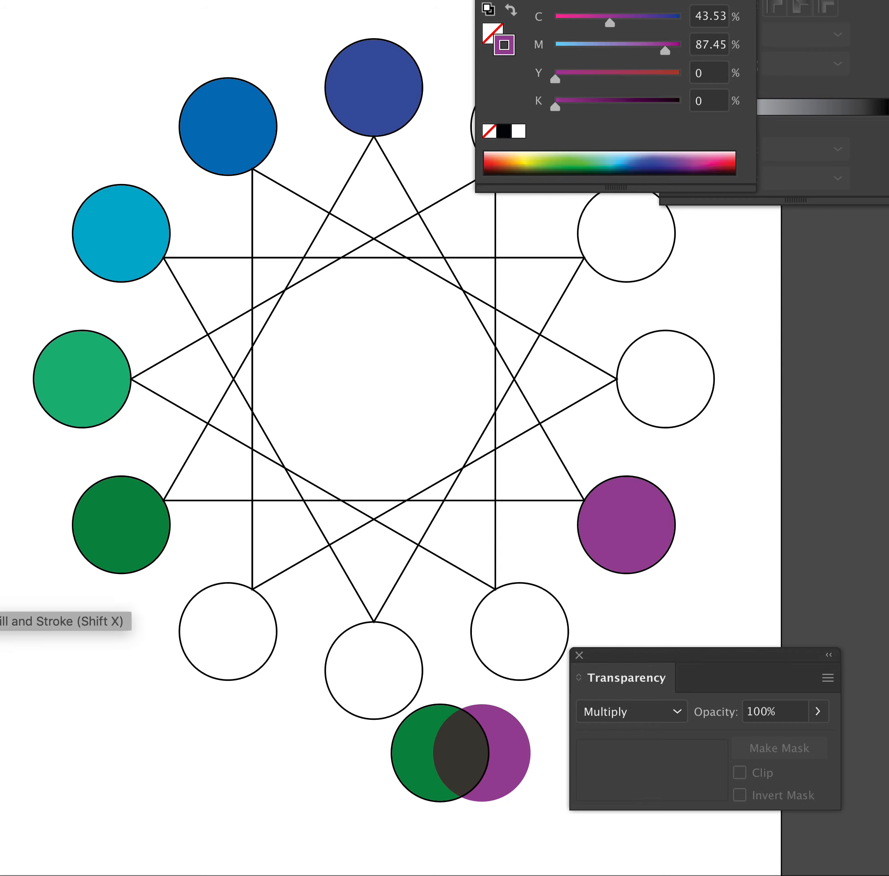
click(465, 744)
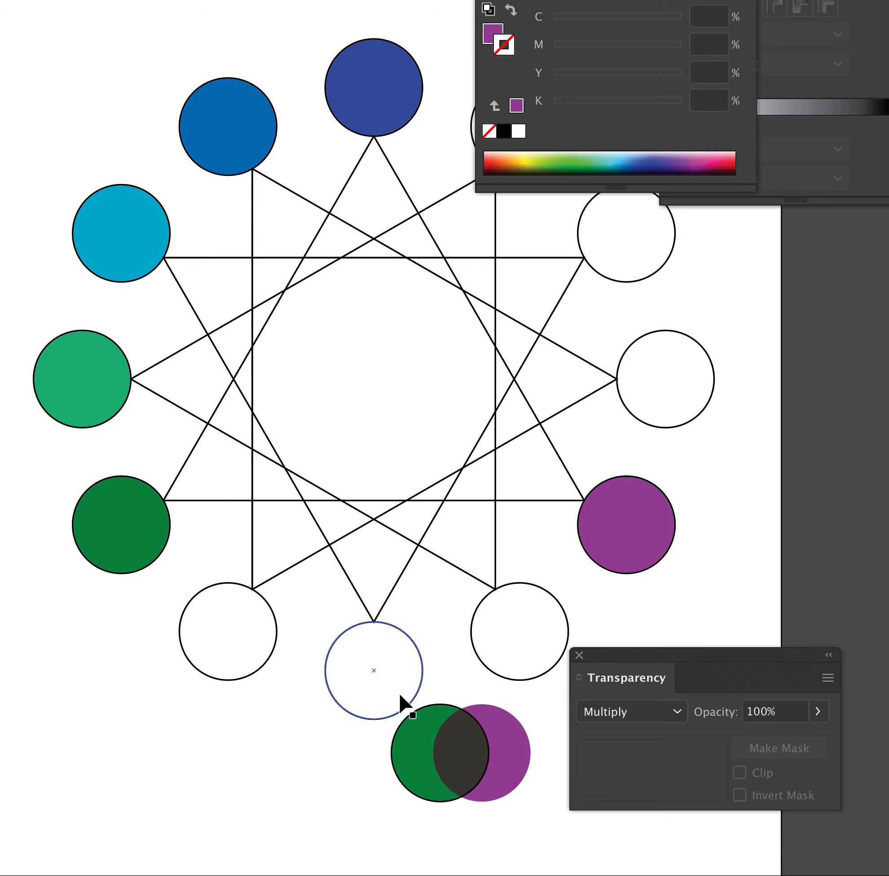
Step: Fill the wheel's bottom circle with dark brown, C 62, M 77.65, Y 70.2, K 66, and make its outline white
click(420, 666)
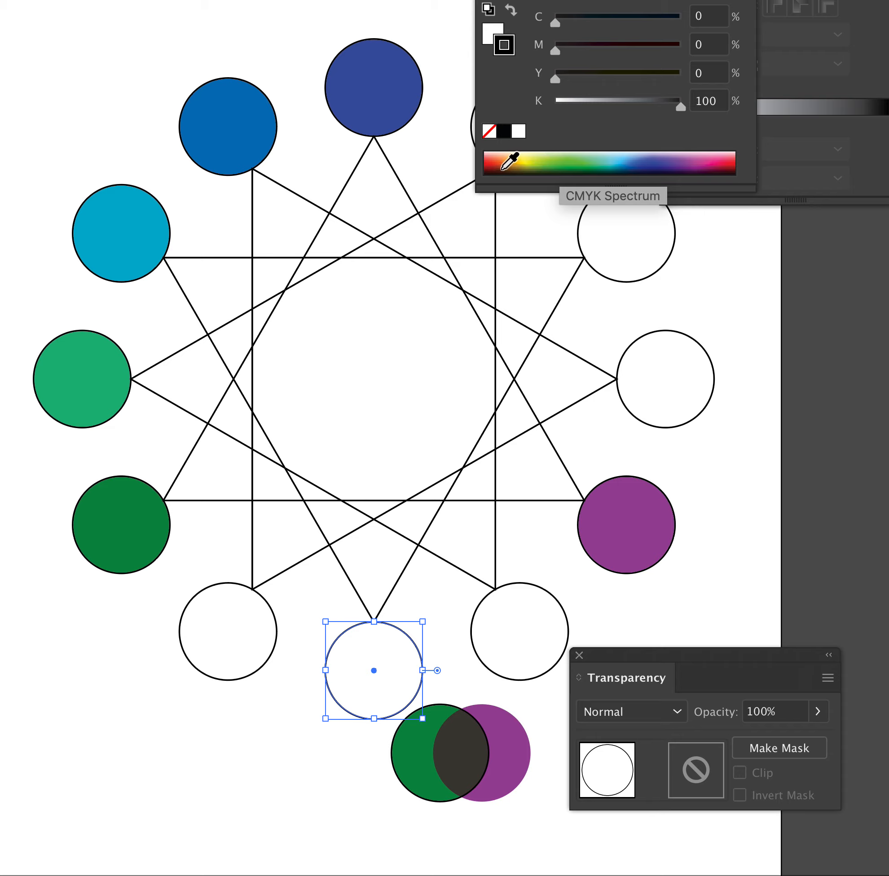
click(487, 172)
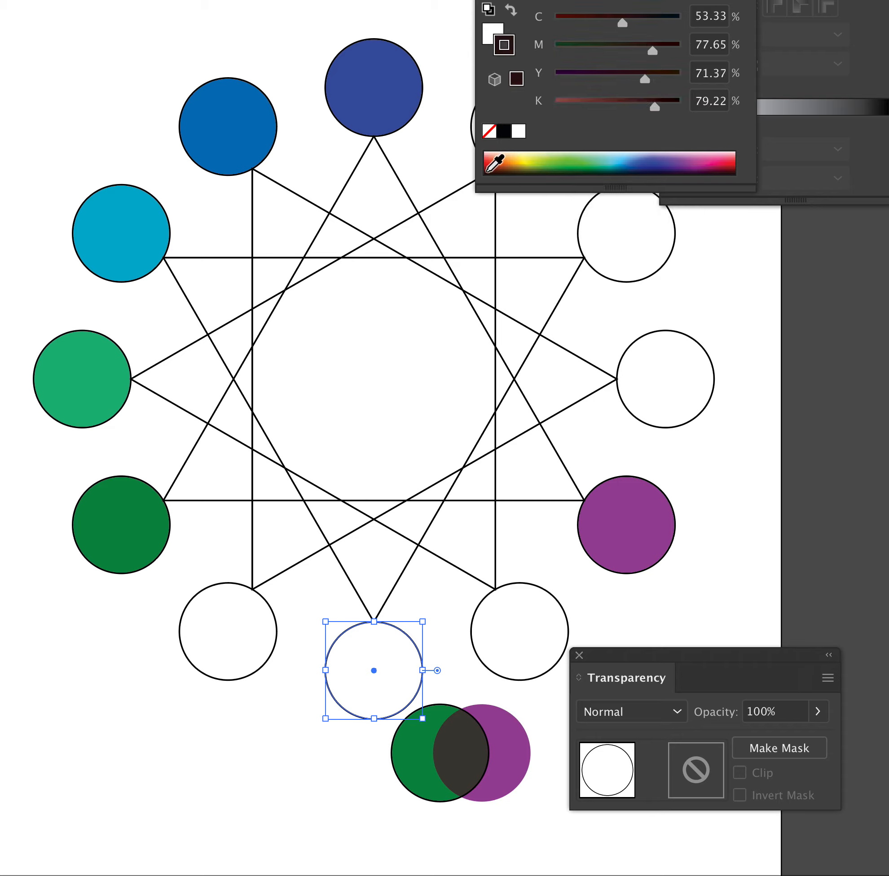
click(485, 171)
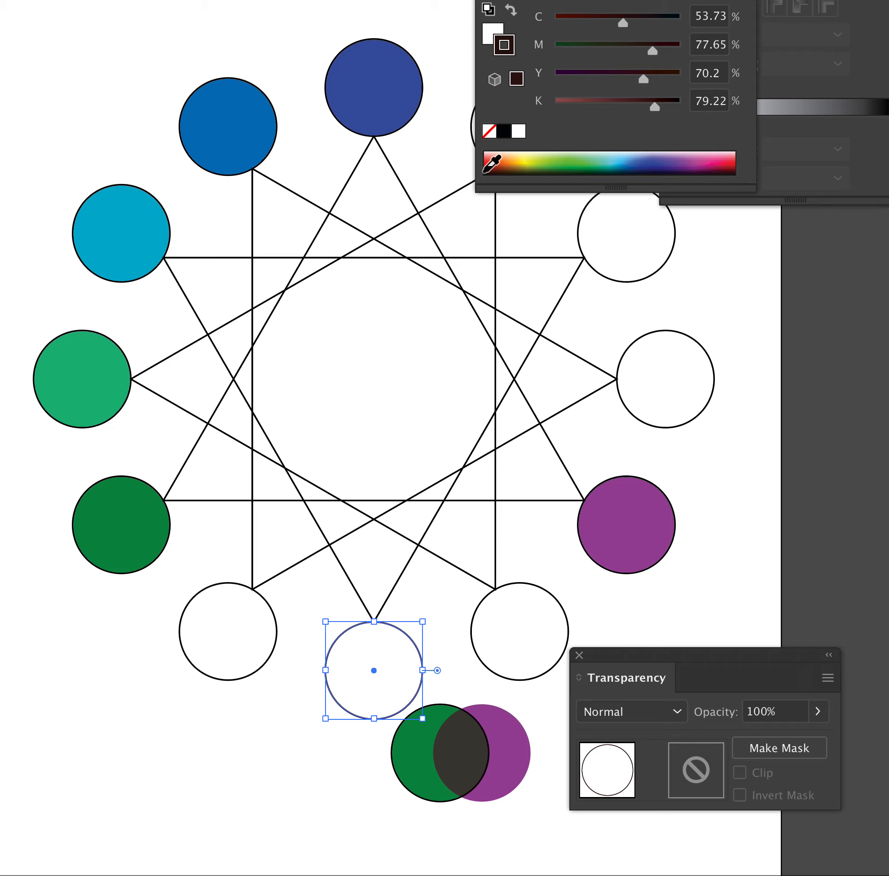
click(509, 11)
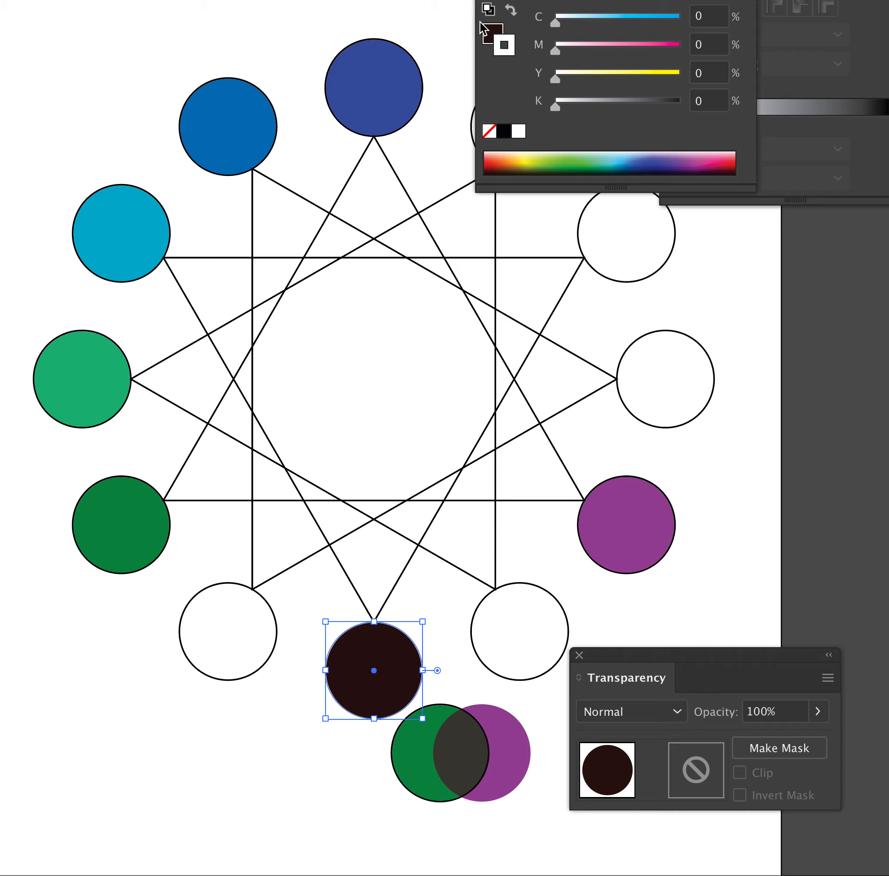
click(491, 32)
drag(658, 107, 641, 107)
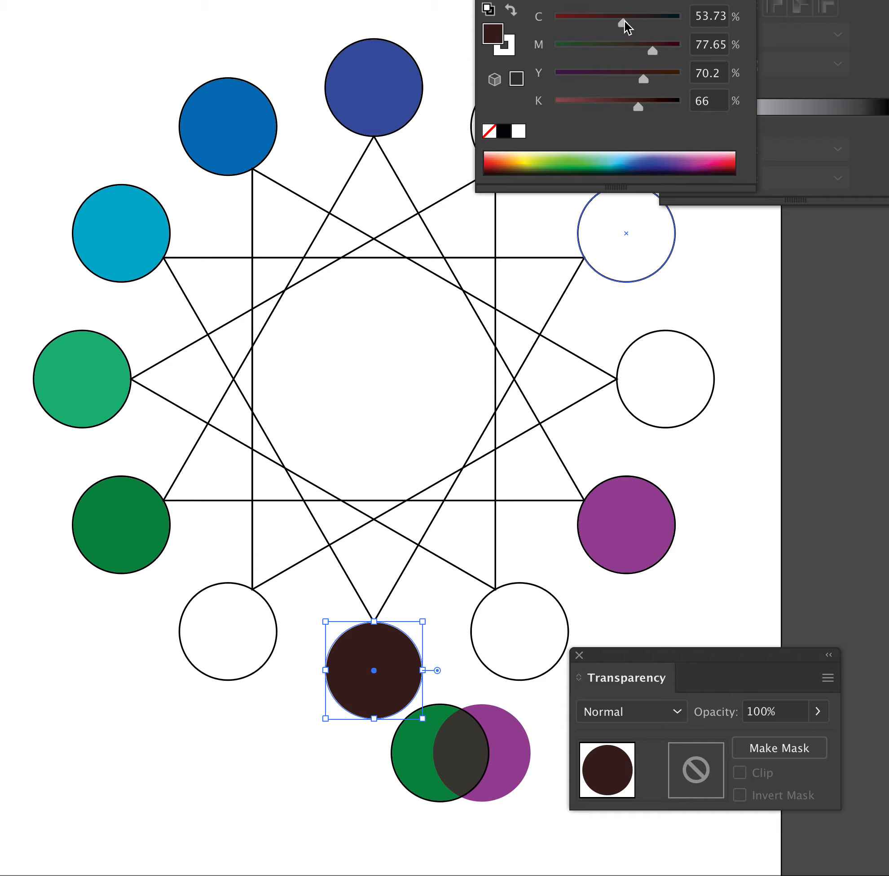
drag(626, 24, 635, 25)
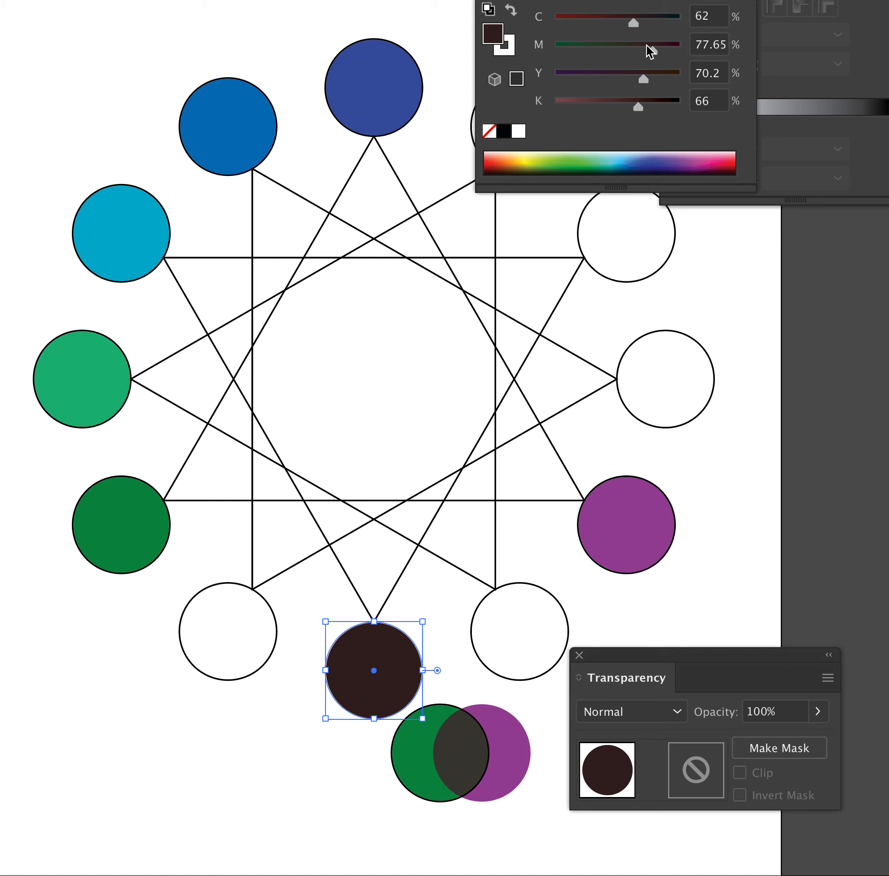
click(316, 732)
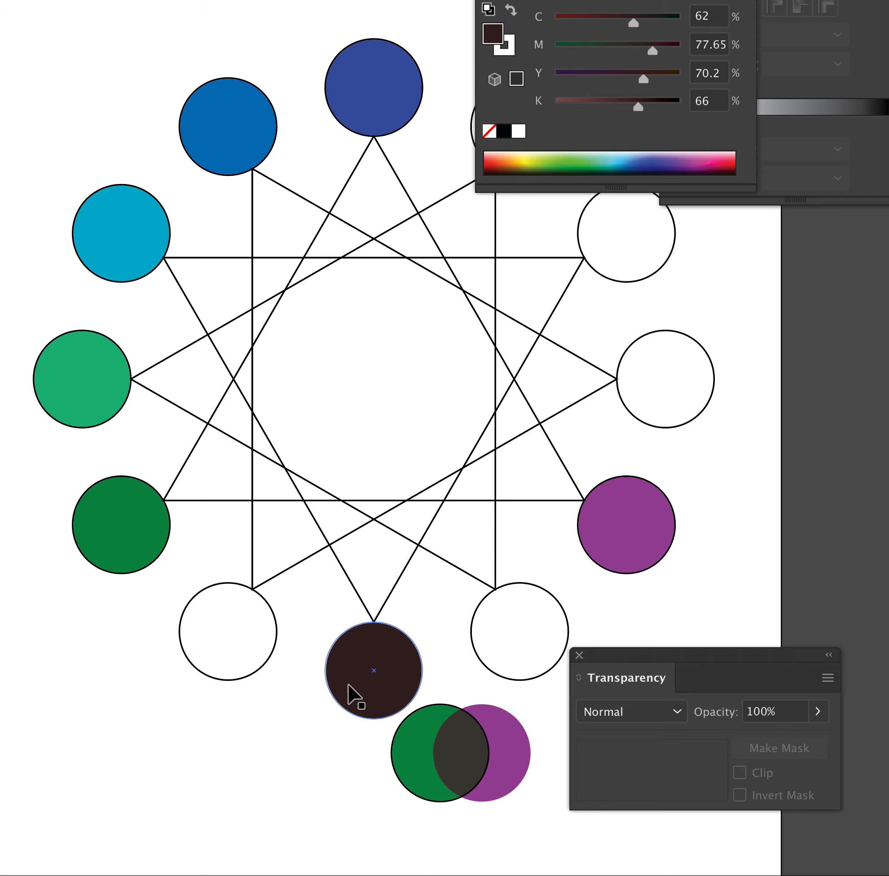
Step: Move the wheel's green circle and the dark brown circle to the empty area below the wheel so that they overlap
click(241, 677)
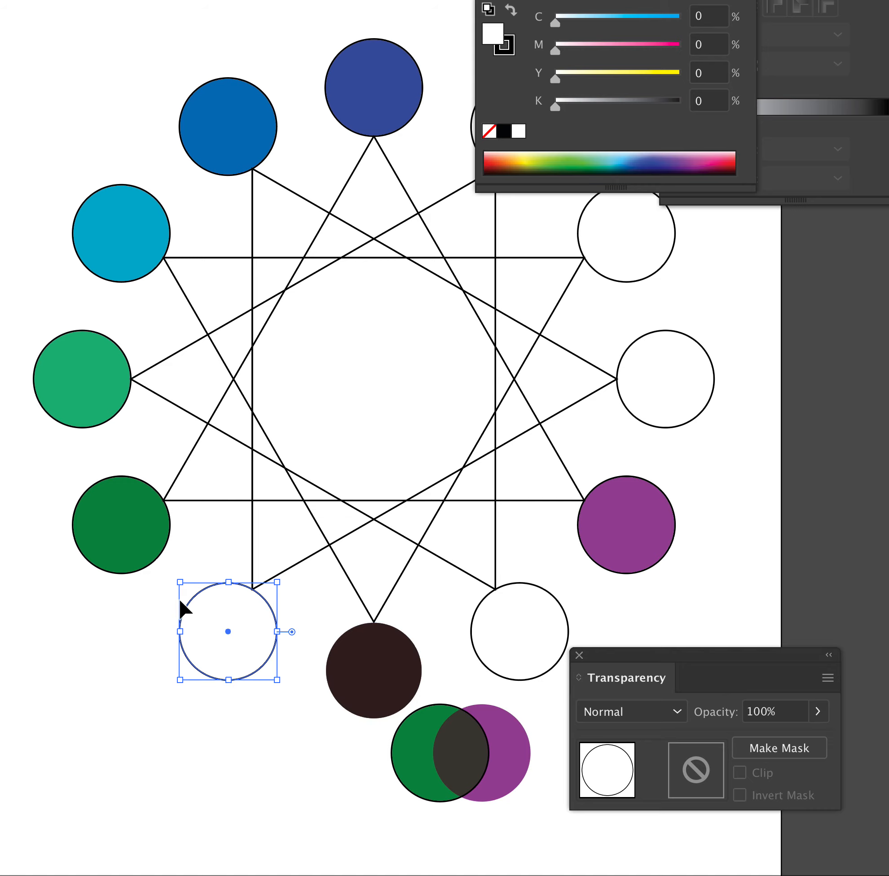
click(303, 734)
click(109, 549)
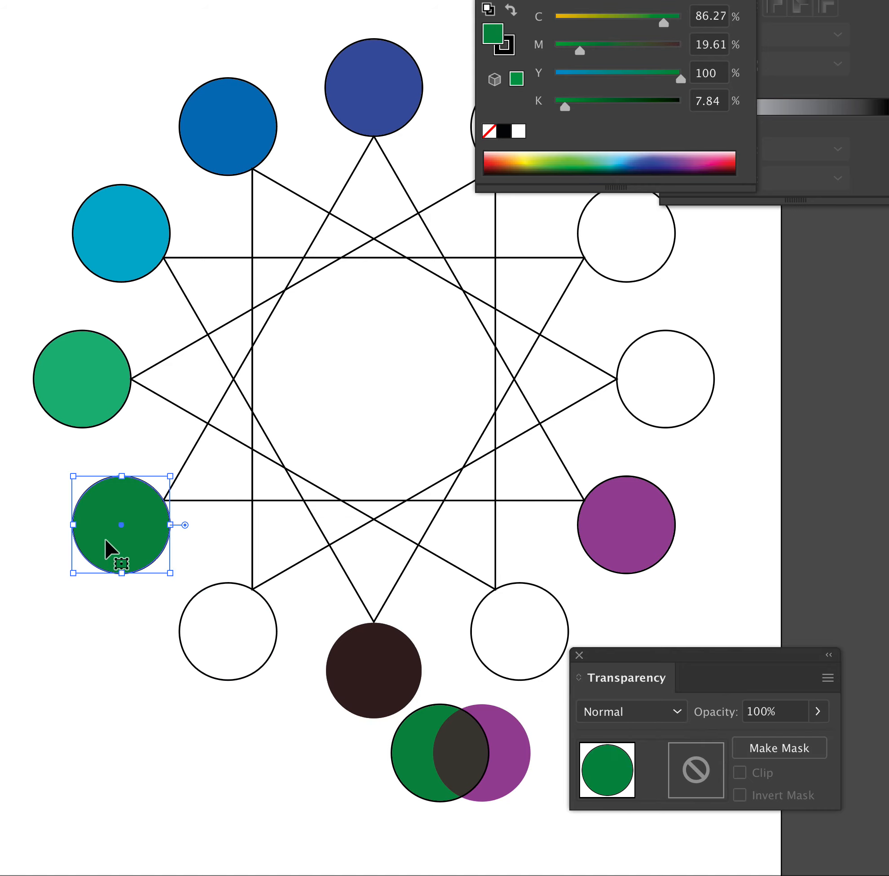
drag(121, 536, 91, 731)
drag(349, 710, 169, 761)
drag(105, 729, 173, 760)
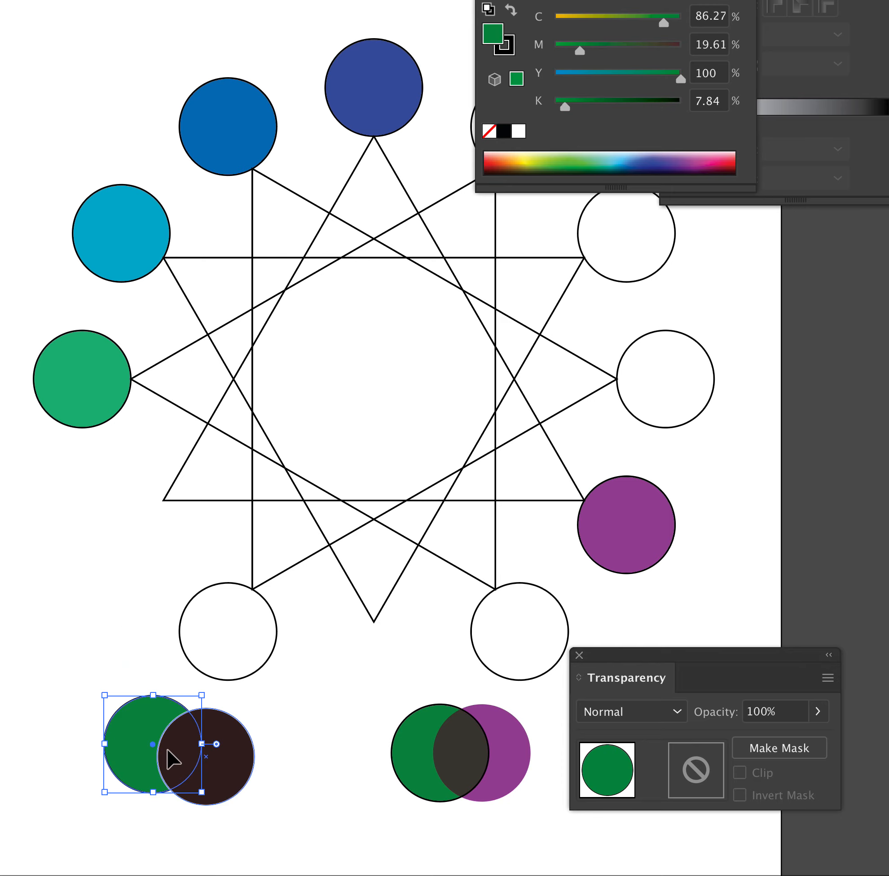
click(259, 787)
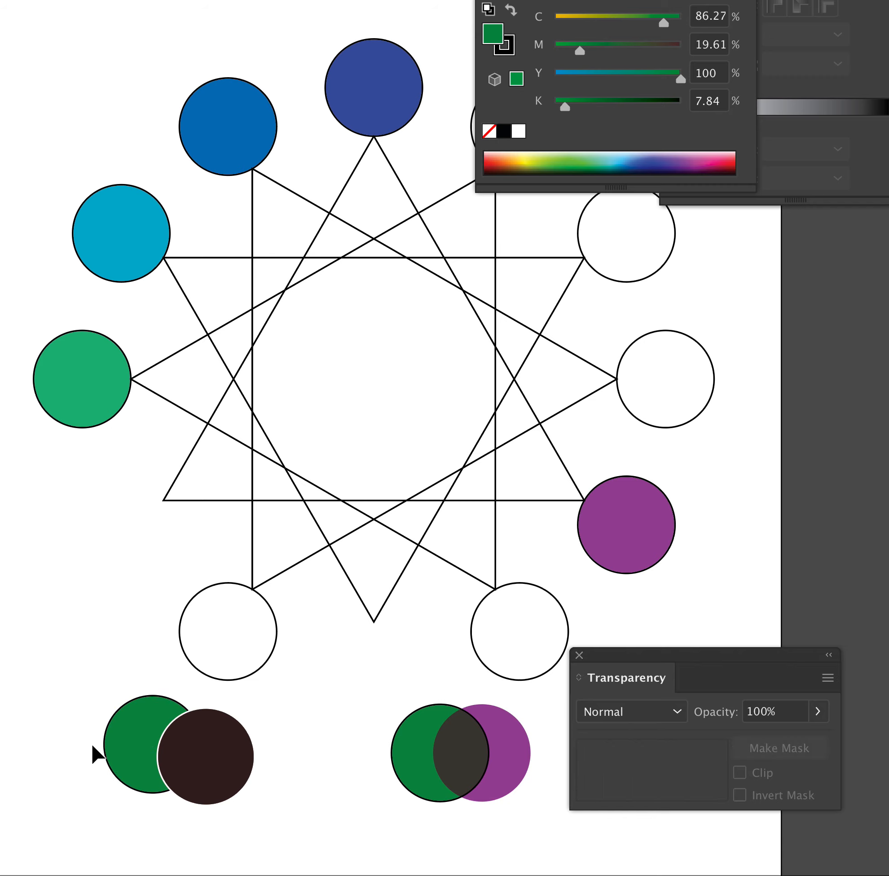
Step: Bring the moved green circle in front of the dark brown one, try the Multiply blend mode on it, and undo the blend change
click(123, 758)
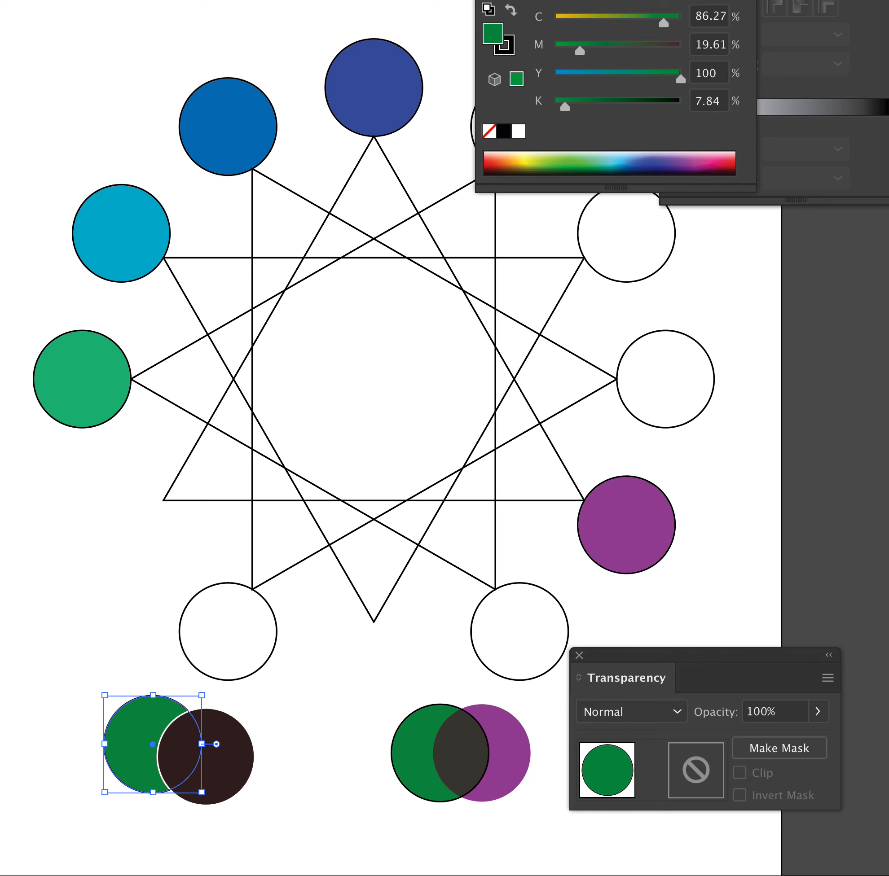
key(ctrl+shift+bracketright)
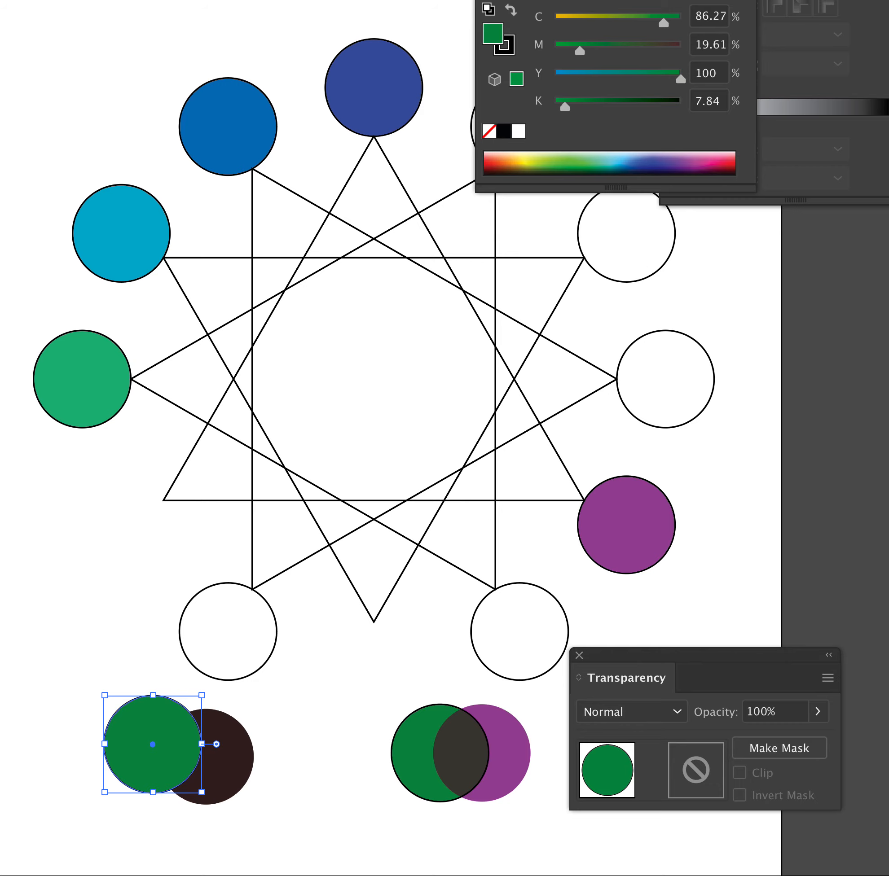
click(642, 715)
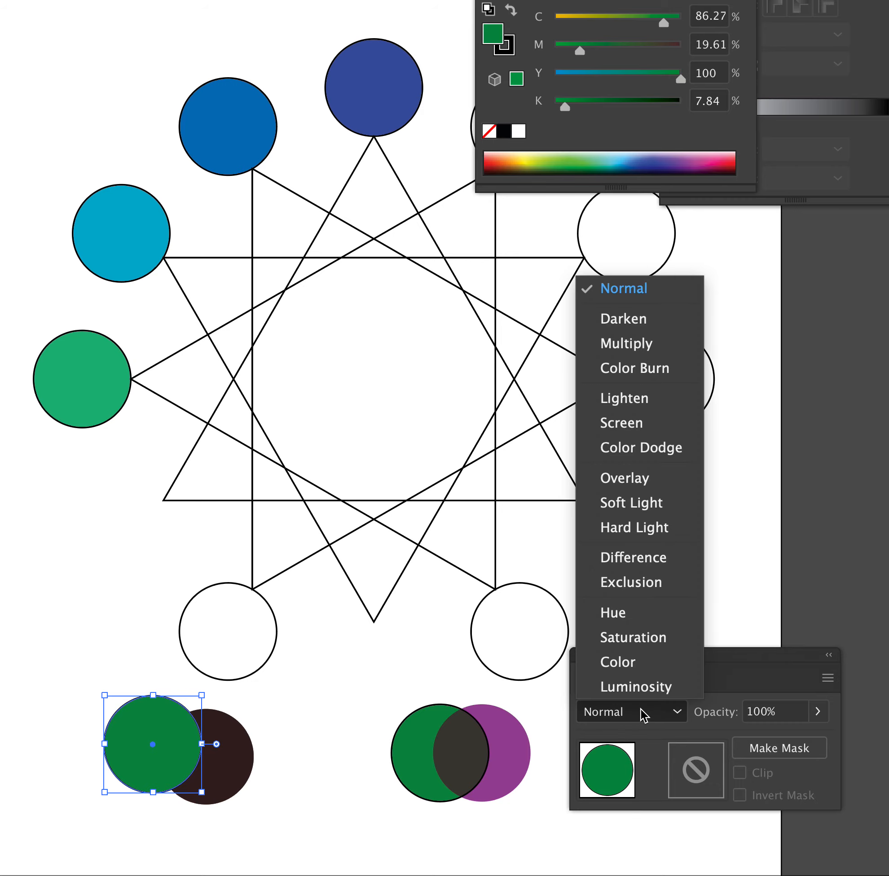
click(641, 345)
click(286, 821)
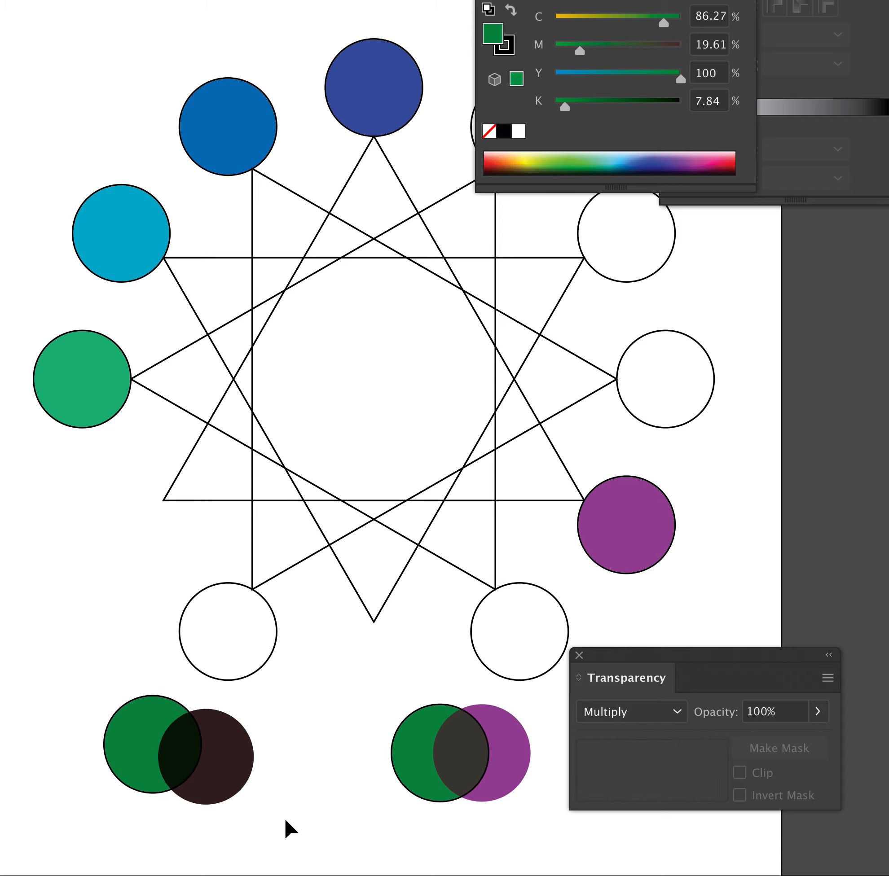
click(148, 756)
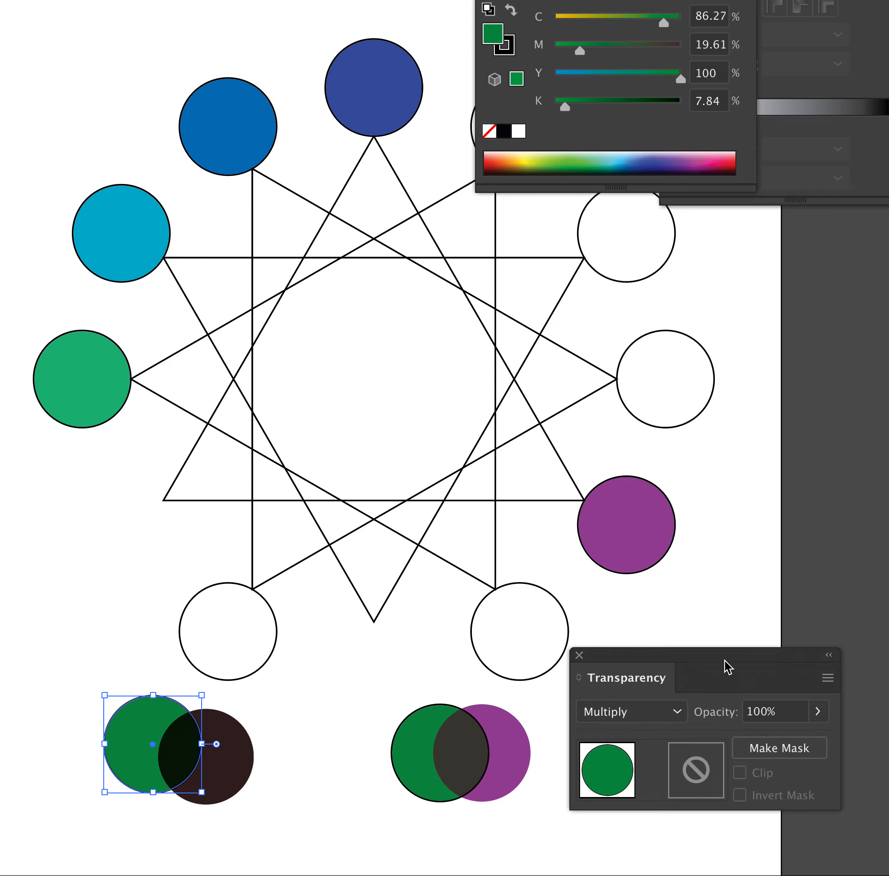
key(ctrl+z)
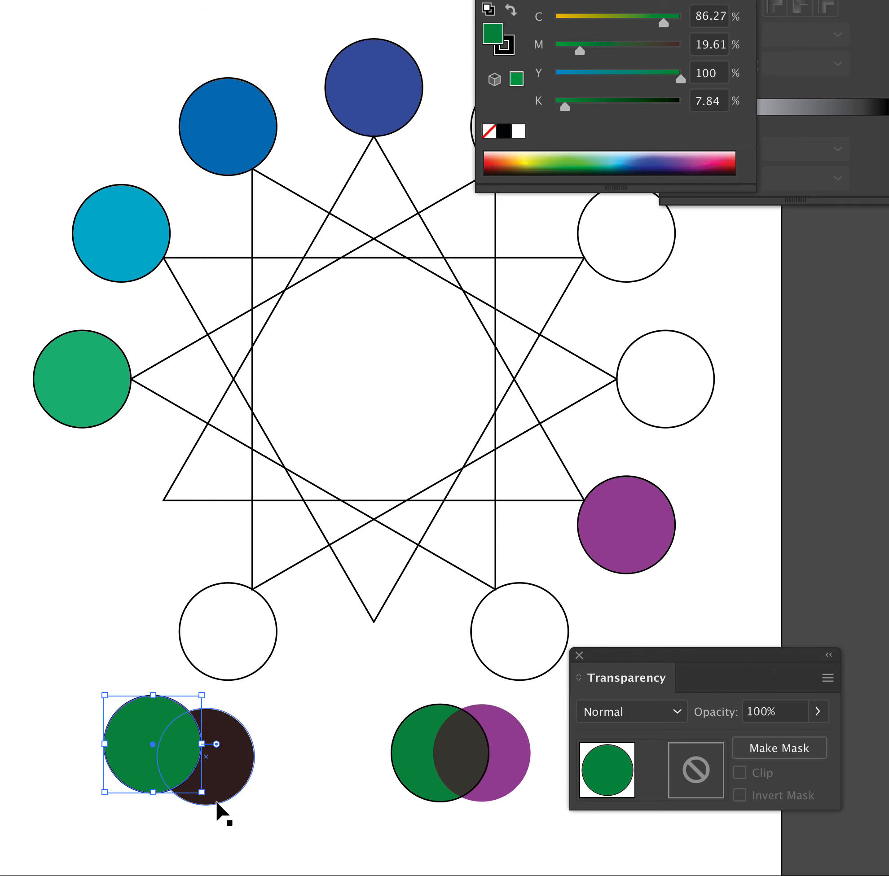
Step: Bring the dark brown circle in front of the green one and set its blend mode to Multiply
click(222, 783)
key(a)
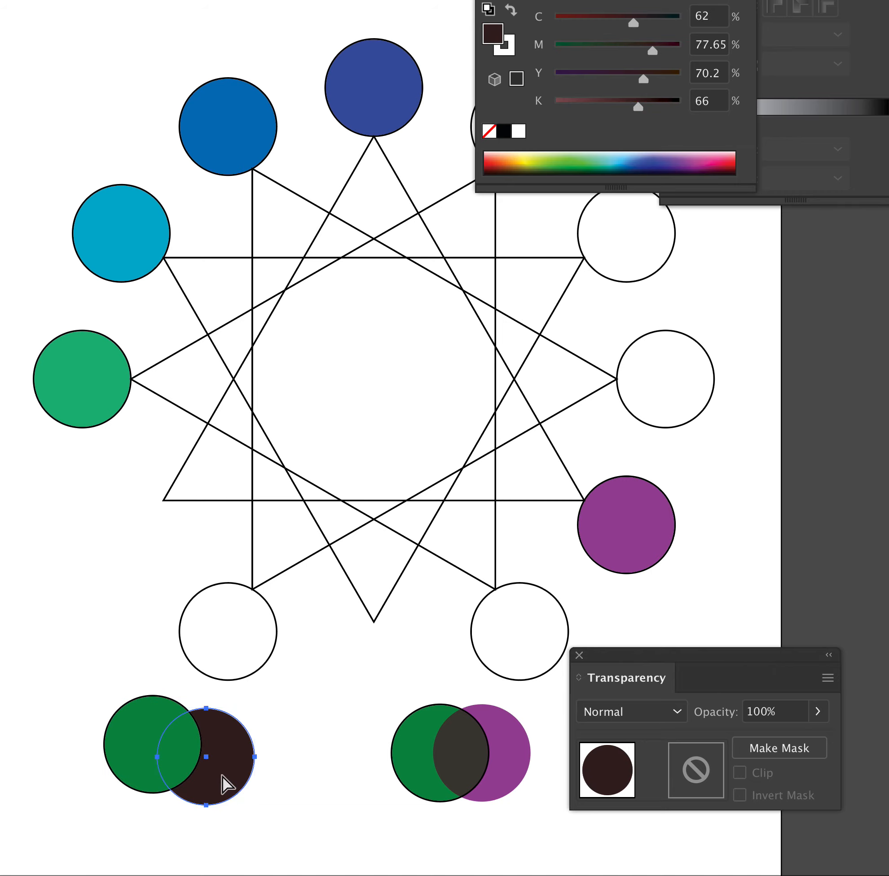
key(ctrl+shift+bracketright)
key(v)
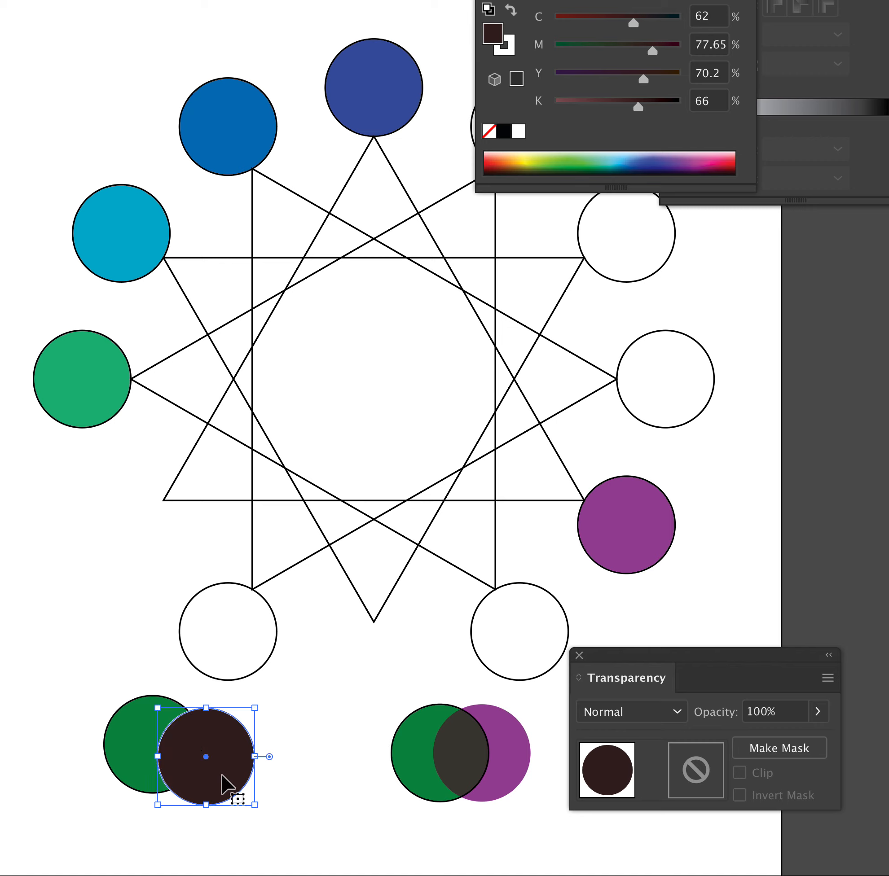
click(675, 712)
click(643, 346)
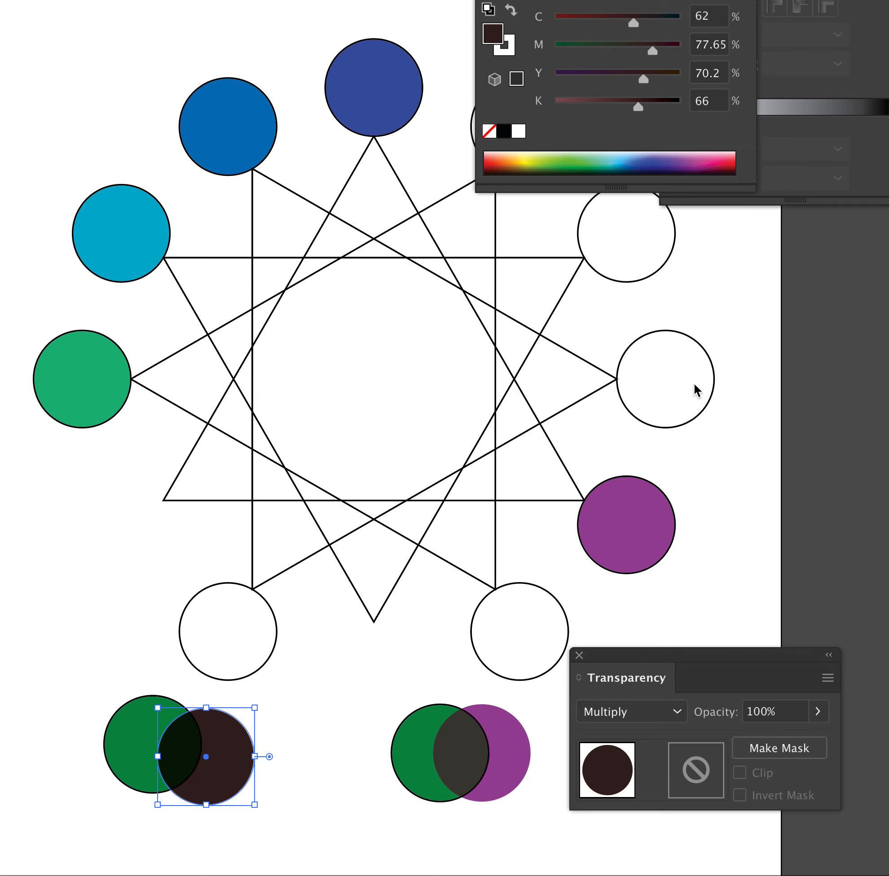
Step: Reduce the dark brown circle's opacity to 72% and deselect it
click(822, 713)
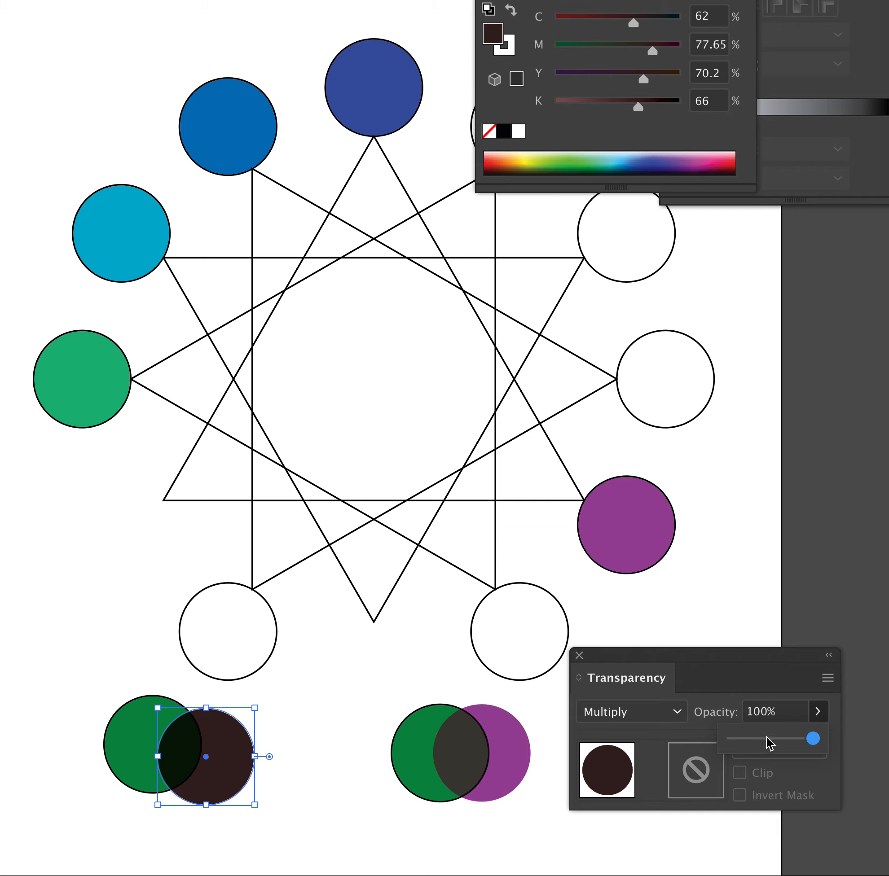
click(766, 738)
click(786, 738)
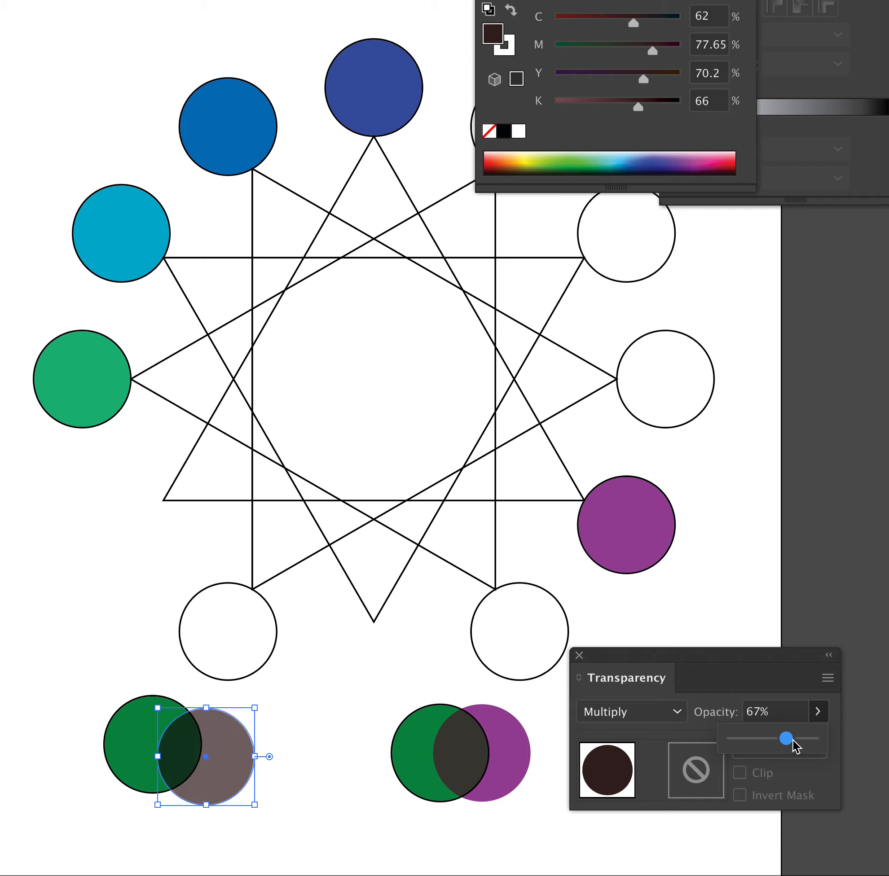
click(798, 738)
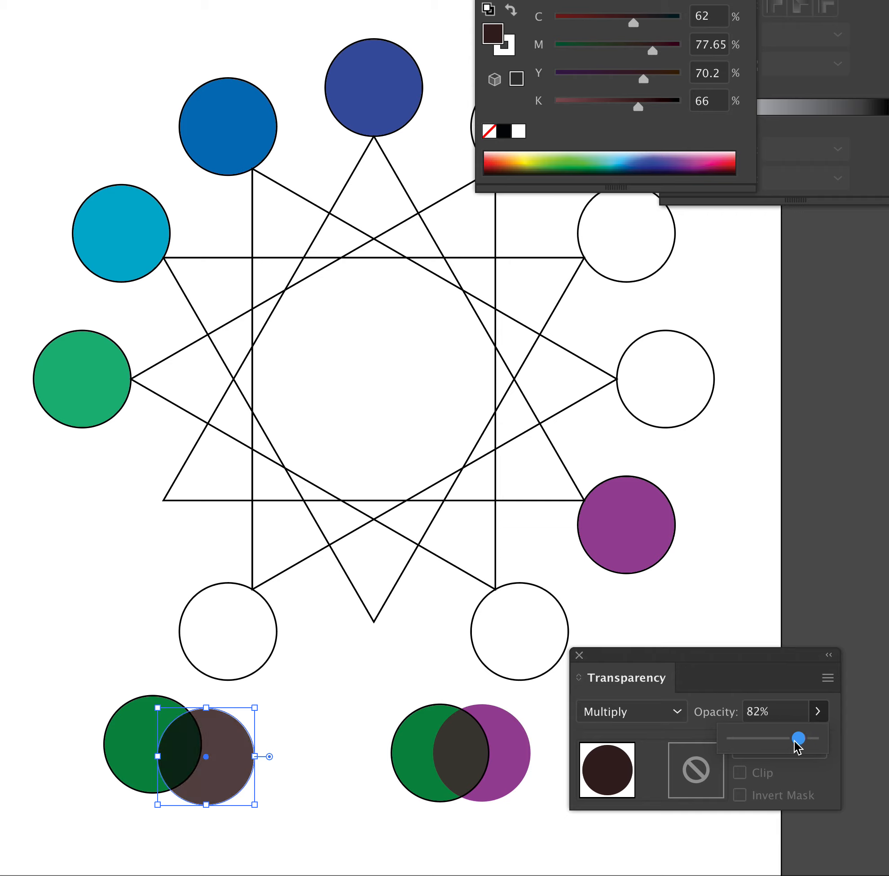
click(791, 738)
click(328, 800)
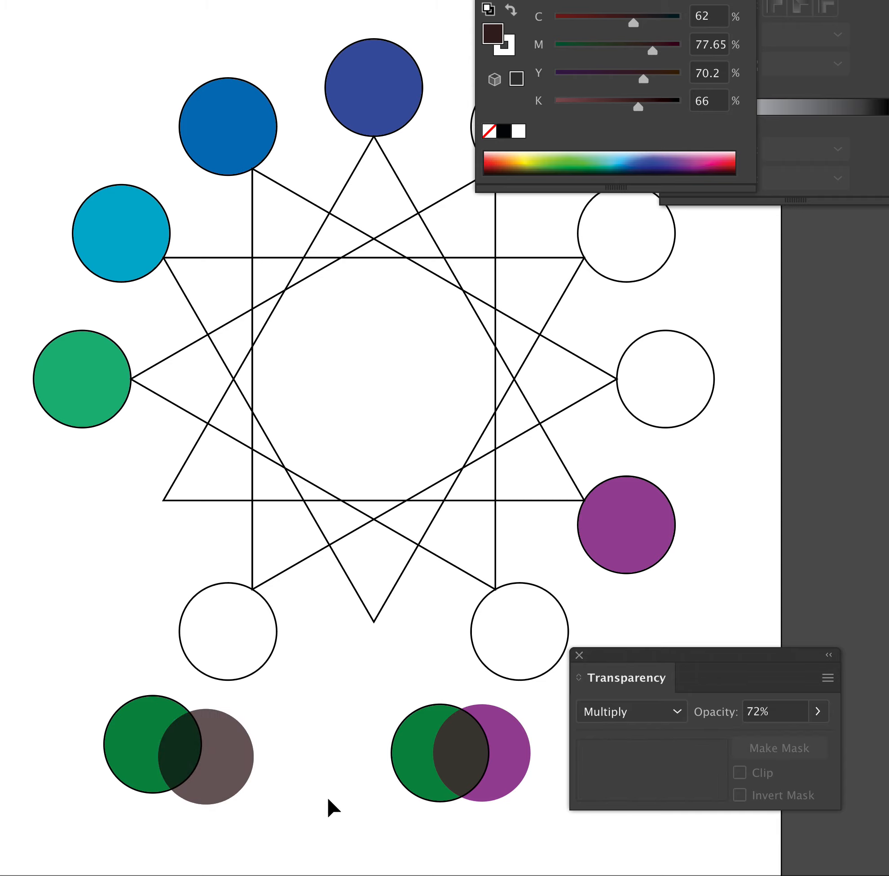
Step: Fill the wheel's lower-left empty circle with a dark green of C 90, M 45, Y 87.45, K 68.24
click(254, 670)
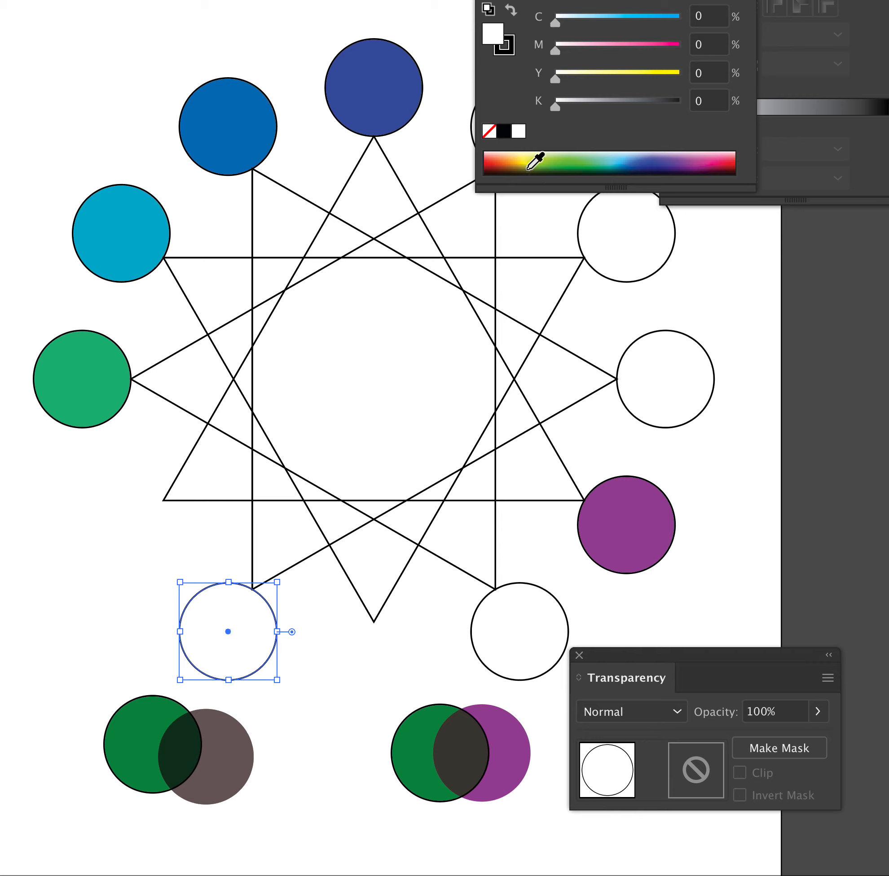
click(525, 170)
click(525, 170)
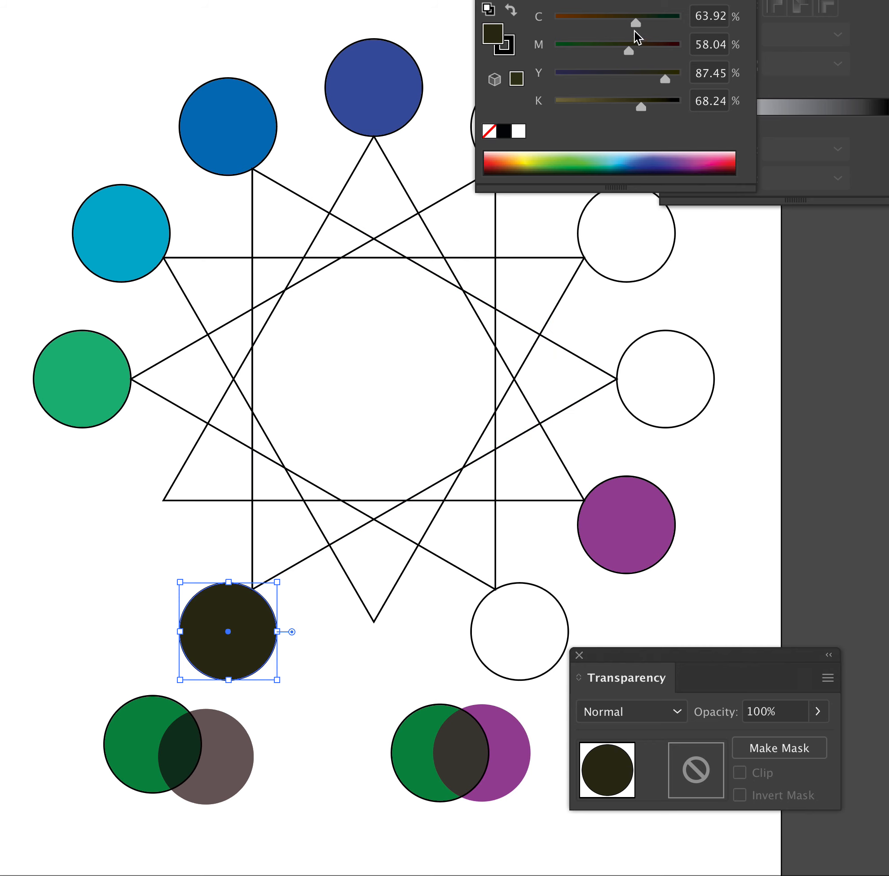
drag(638, 24, 611, 53)
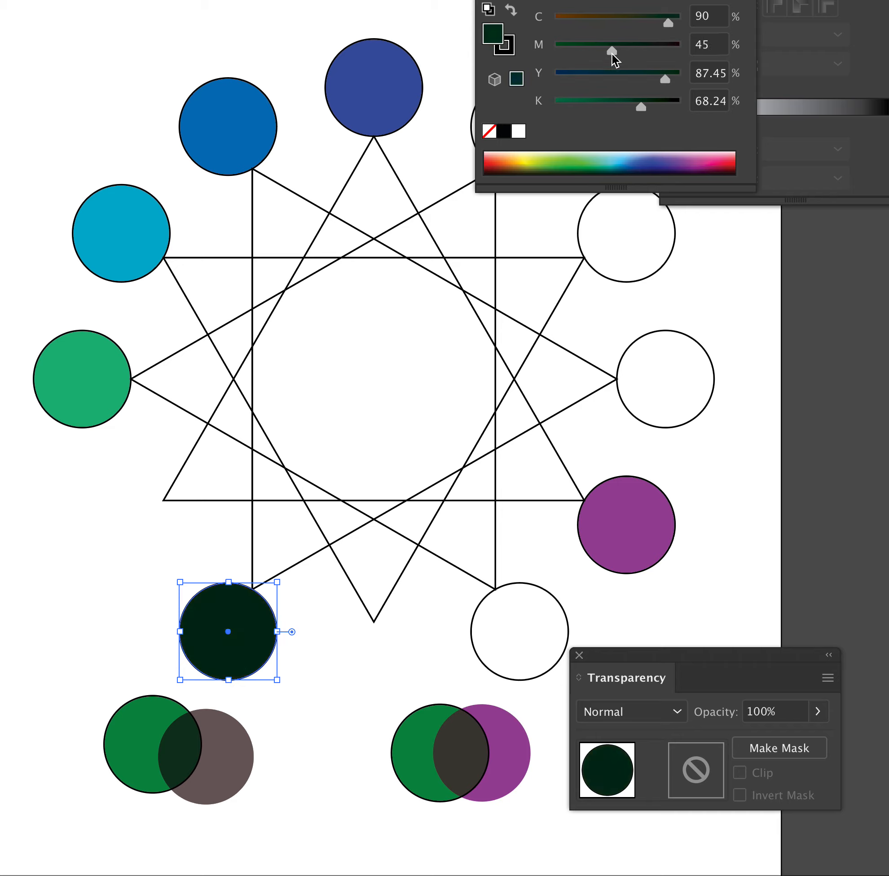
click(330, 732)
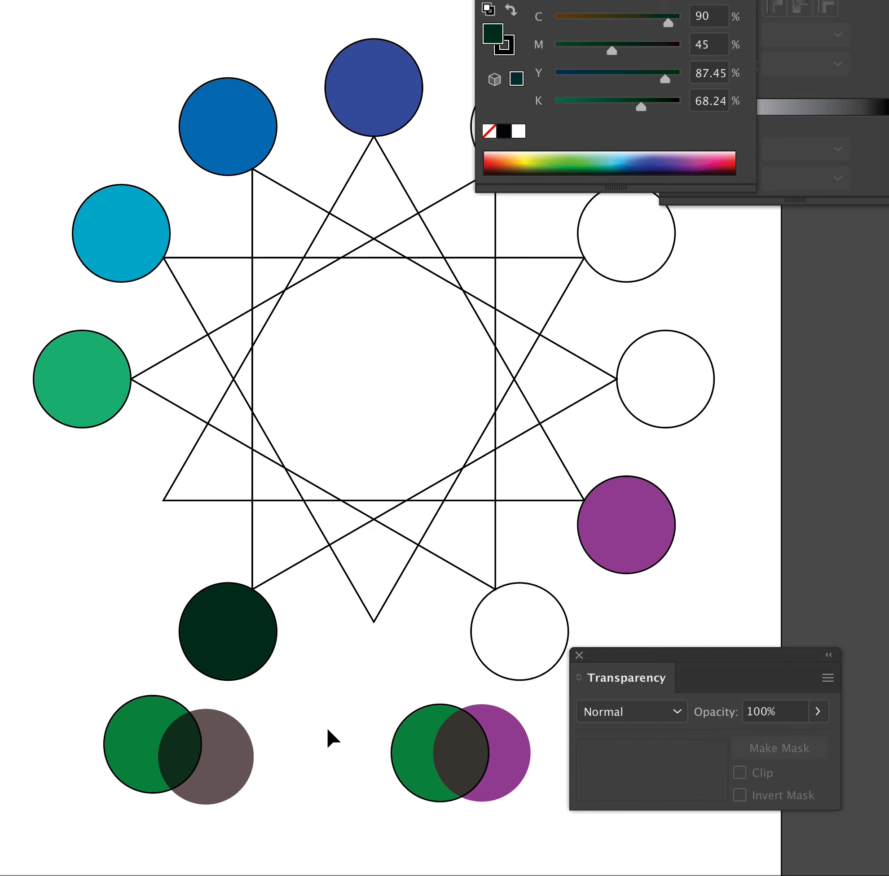
Step: Return the dark brown circle to the wheel's bottom vertex and restore it to Normal blend mode at 100% opacity
click(228, 757)
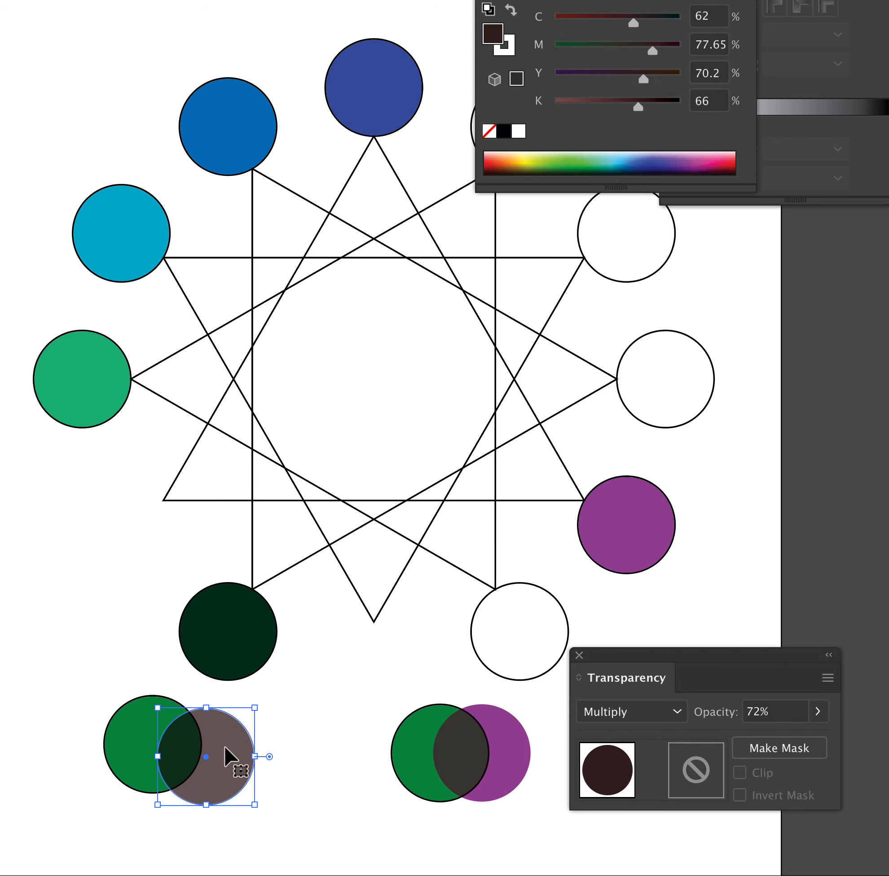
drag(228, 757, 395, 671)
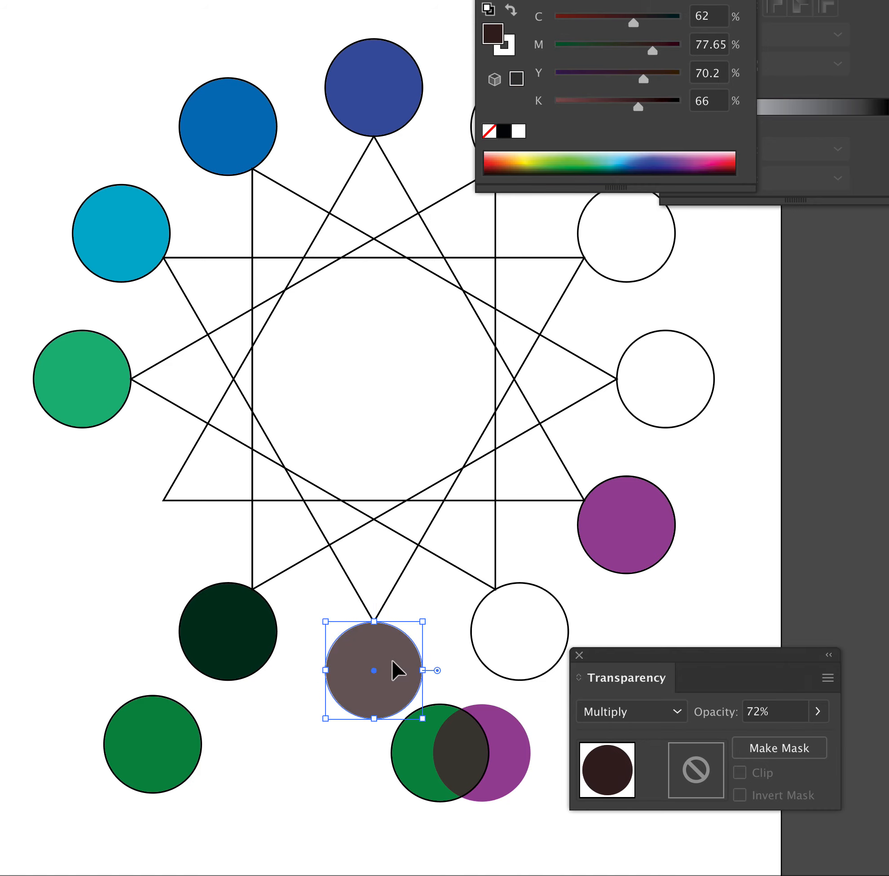
click(650, 718)
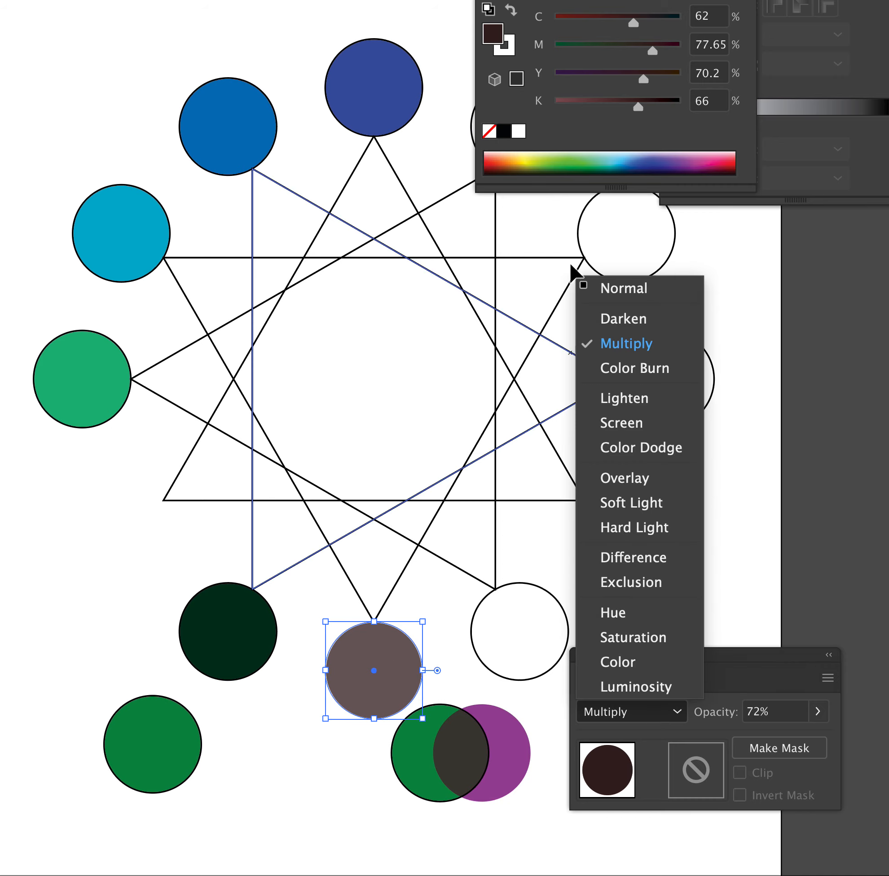
click(625, 288)
click(817, 714)
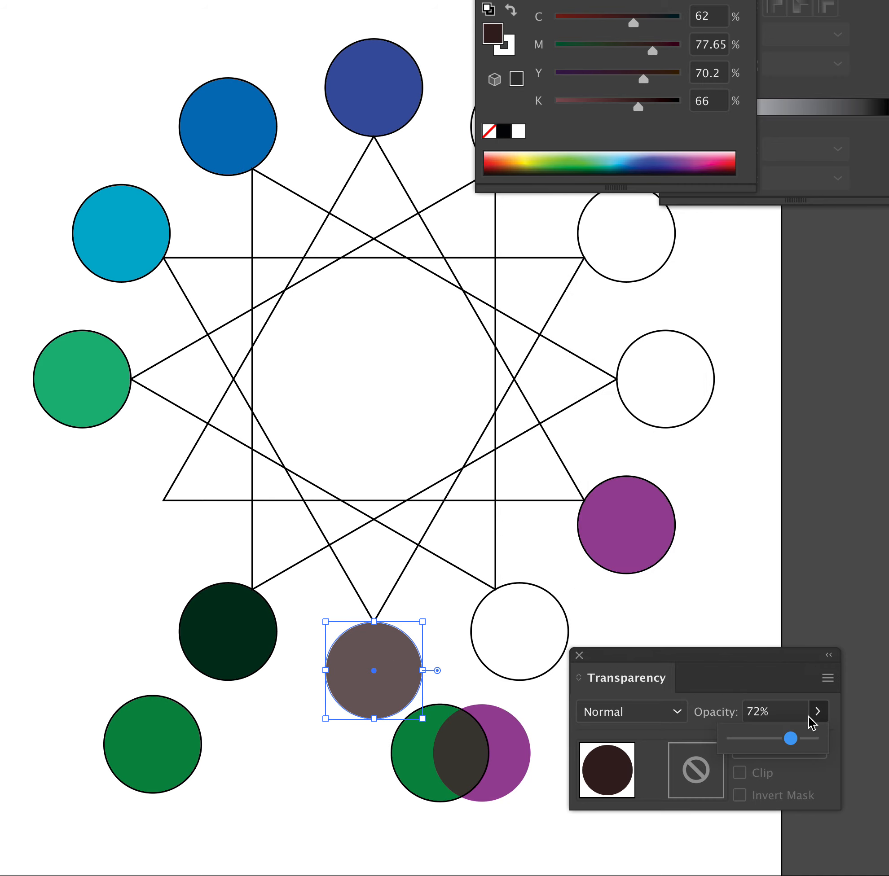
drag(791, 739, 857, 750)
click(348, 809)
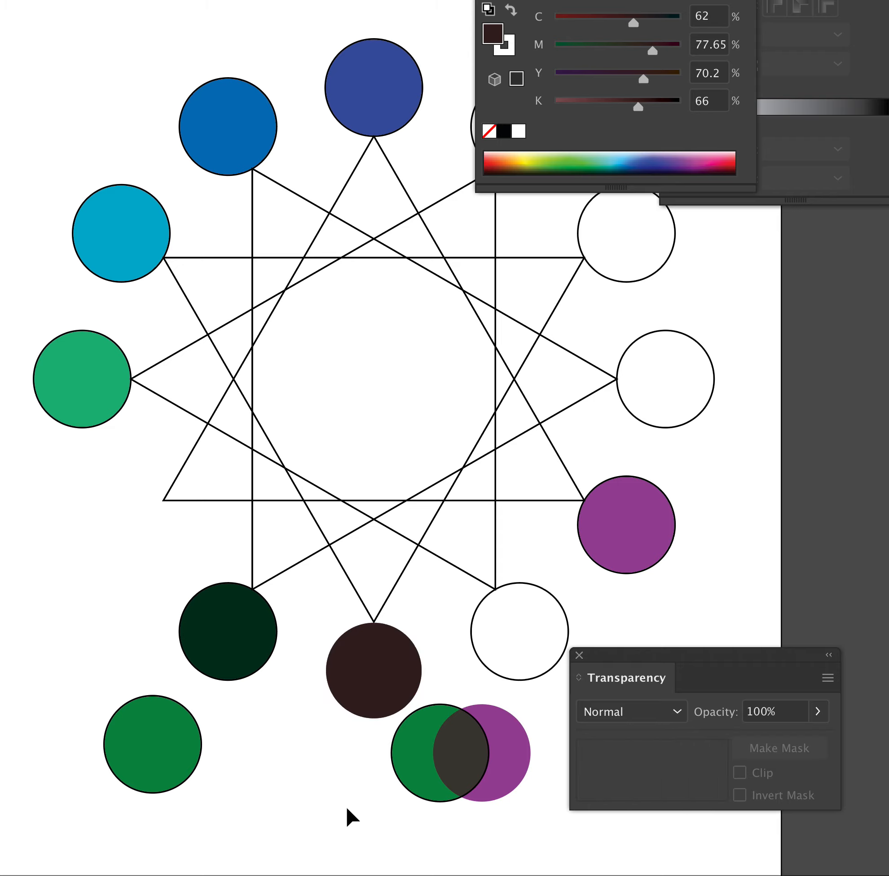
Step: Move the single green circle below the wheel back to the empty vertex on the wheel's lower left
drag(158, 760, 129, 542)
click(118, 621)
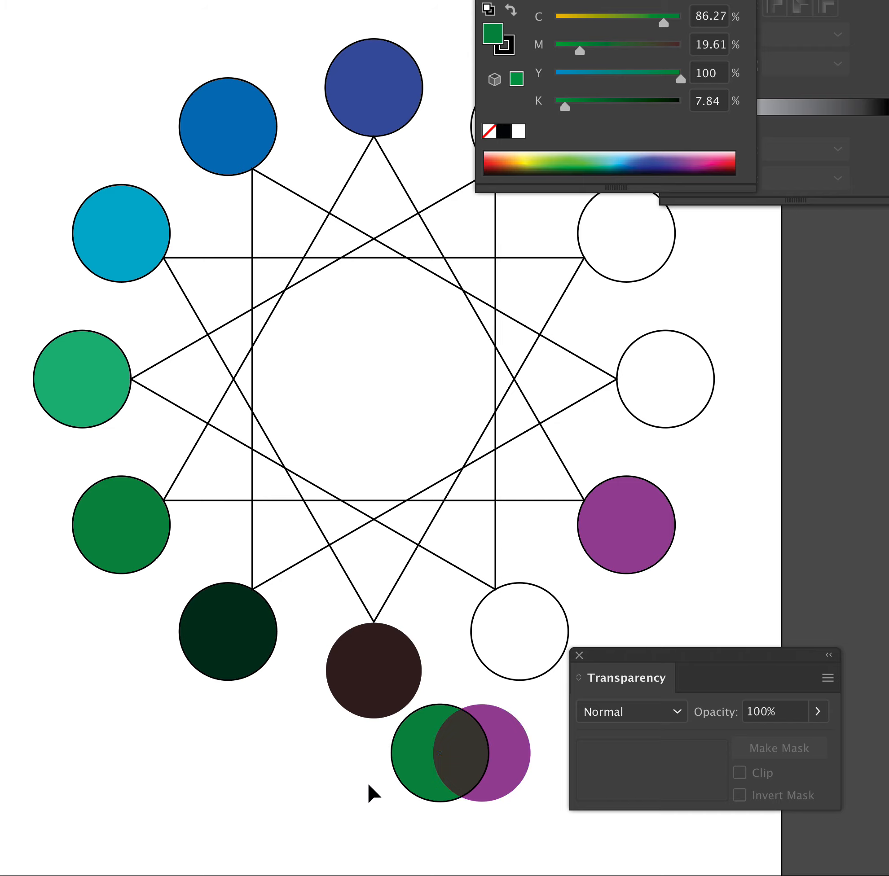
Step: Fill the wheel's lower-right empty circle with a dark purple of C 74.9, M 100, Y 27.45, K 28.24
click(534, 676)
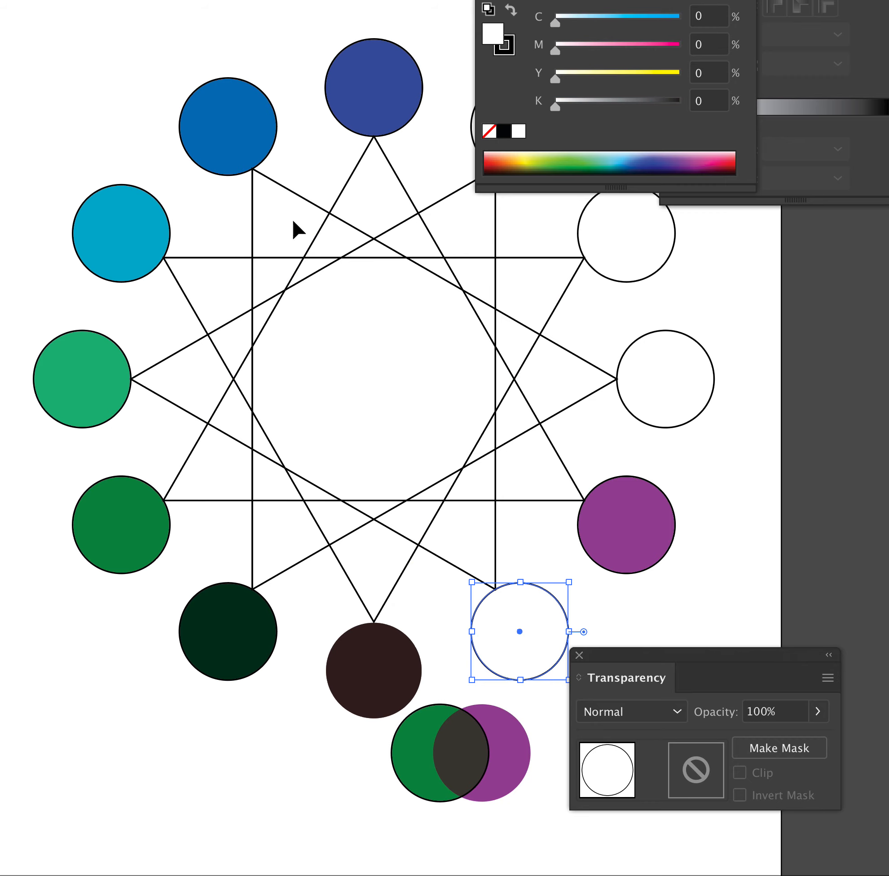
key(i)
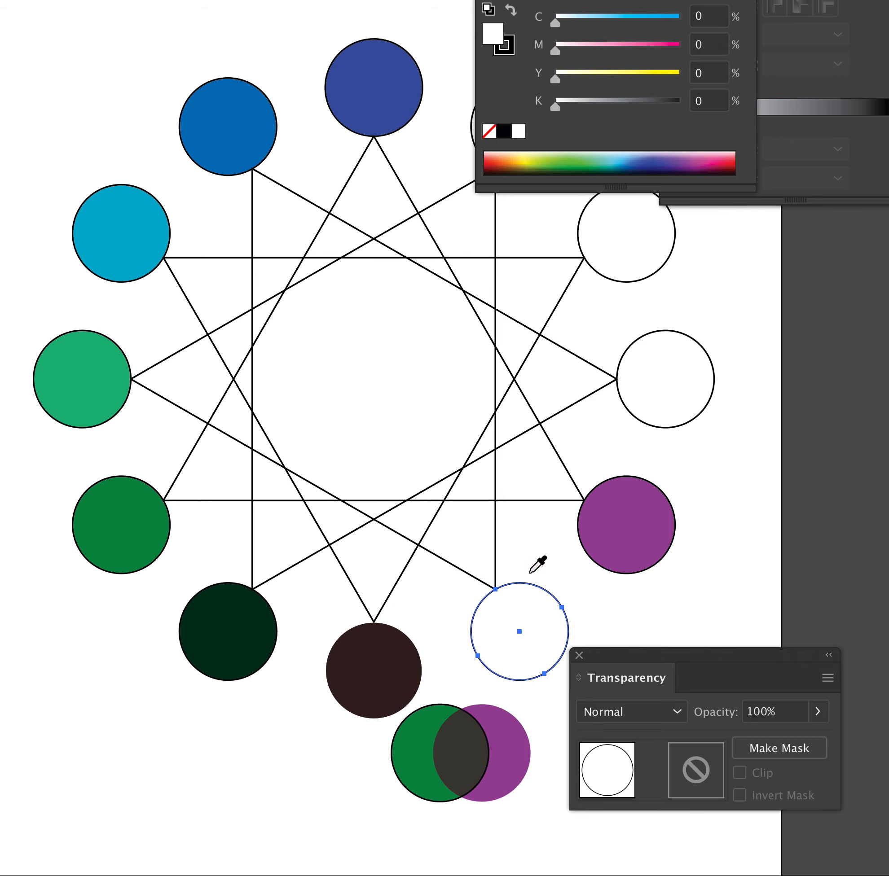
click(629, 529)
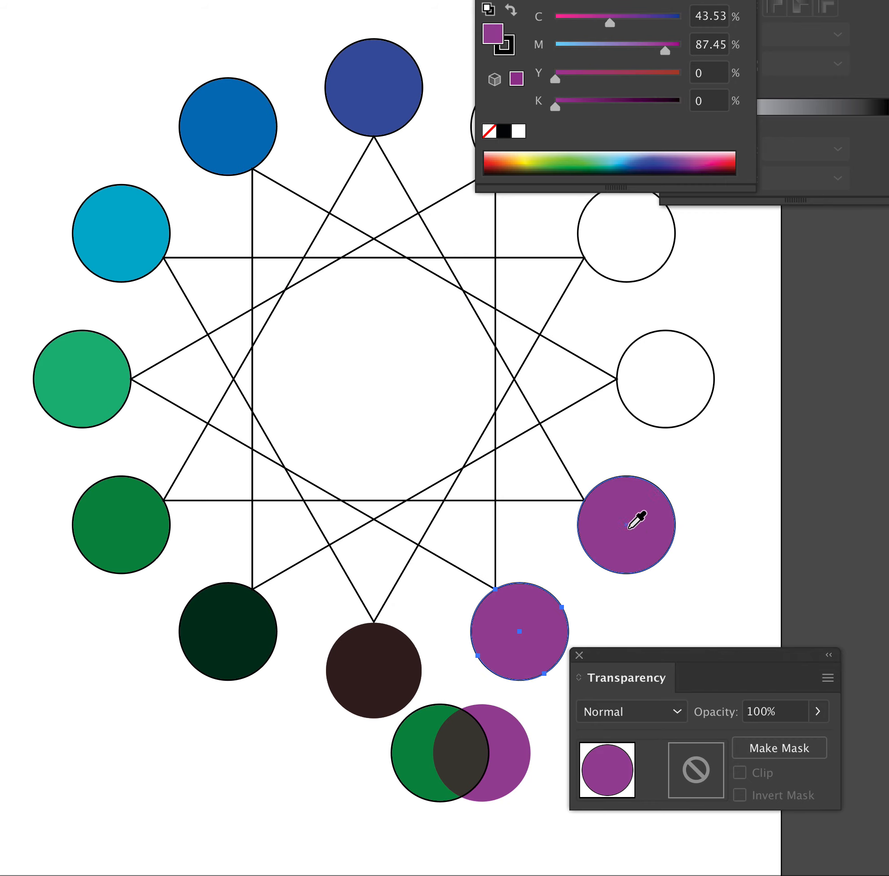
click(682, 172)
click(686, 171)
drag(686, 171, 688, 170)
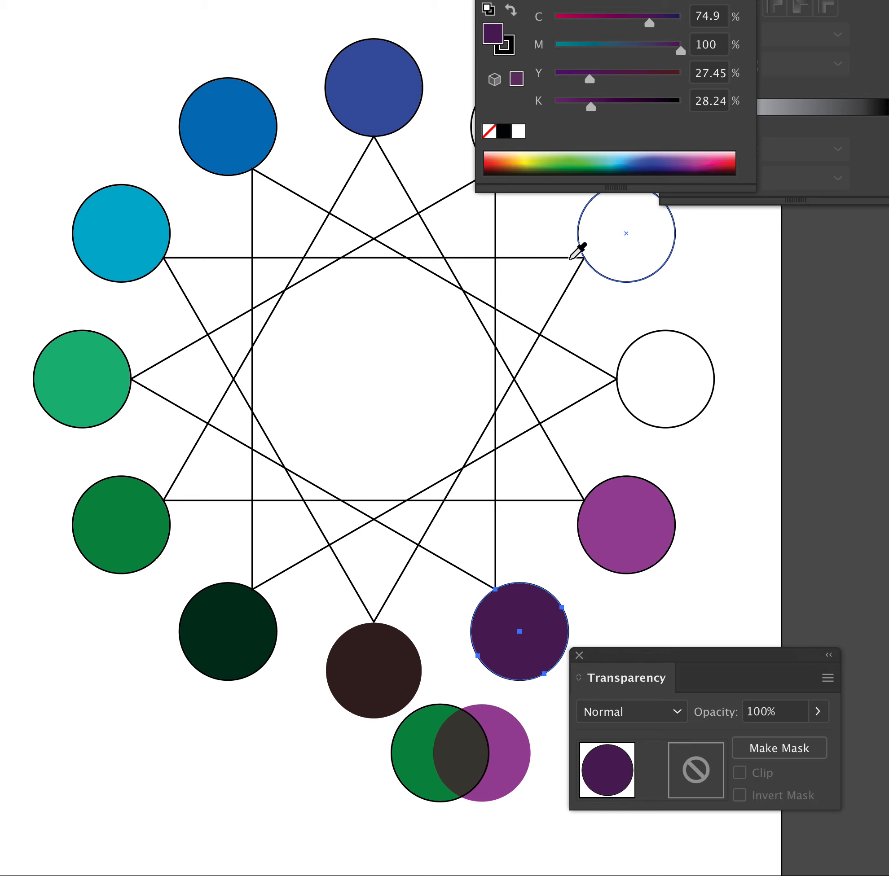
click(232, 816)
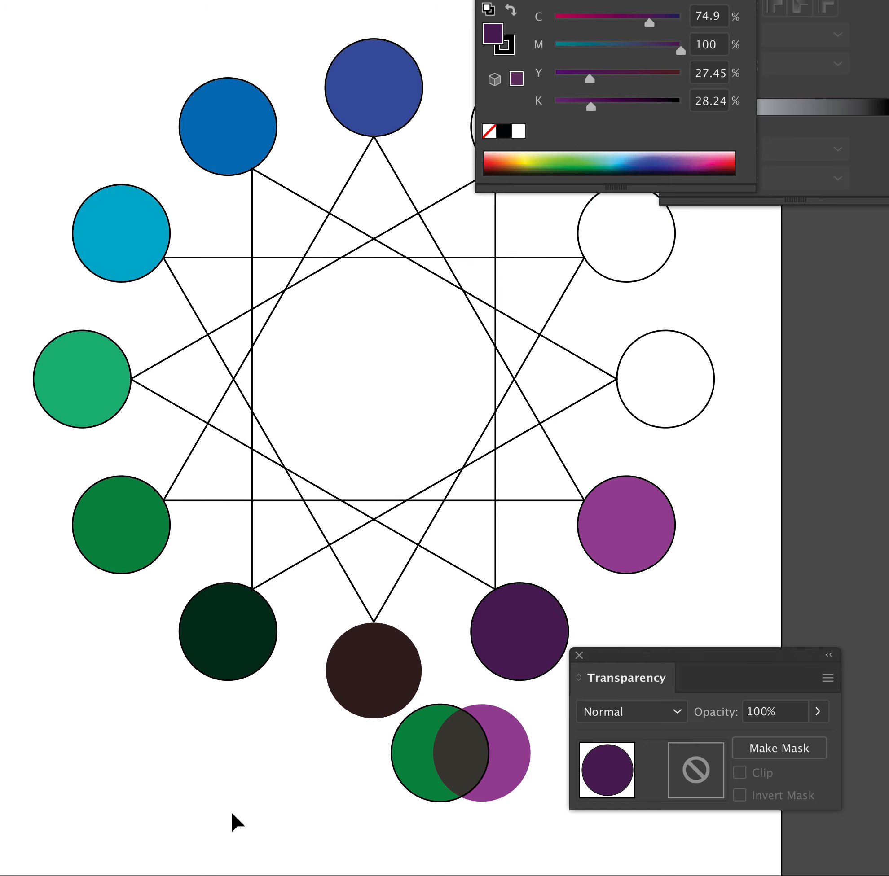
Step: Delete the overlapping green and purple mixing sample circles below the wheel
click(424, 764)
key(Delete)
click(477, 778)
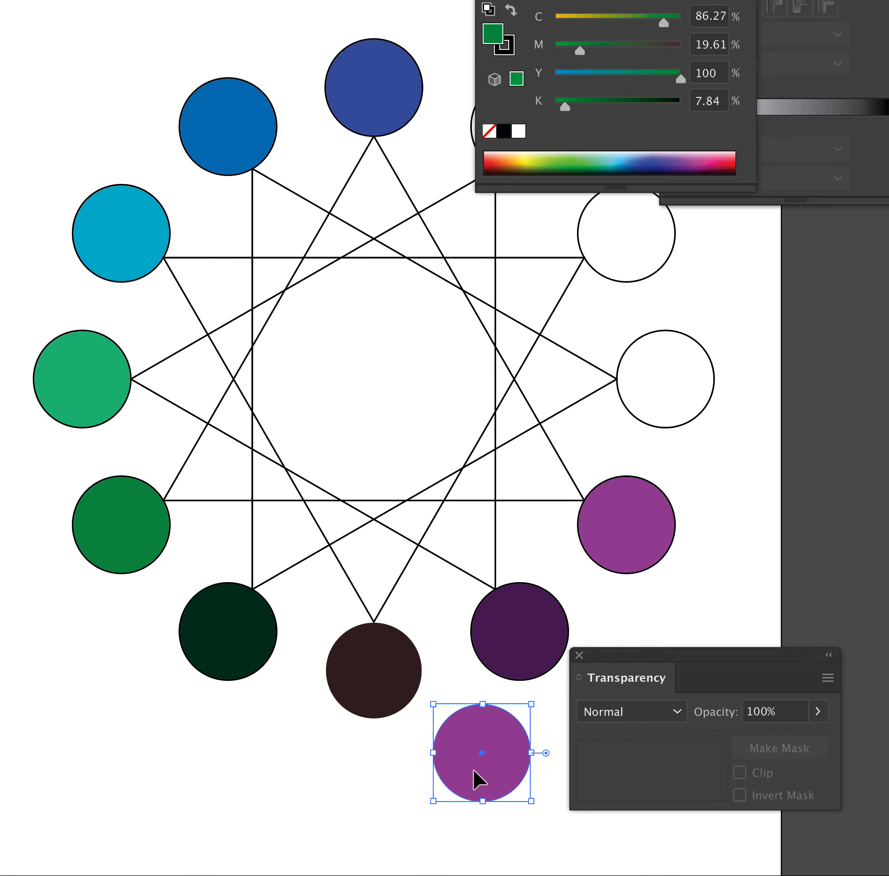
key(Delete)
Step: Copy the top blue circle's fill onto the empty circle immediately clockwise from it
drag(460, 760, 375, 723)
drag(601, 1, 840, 143)
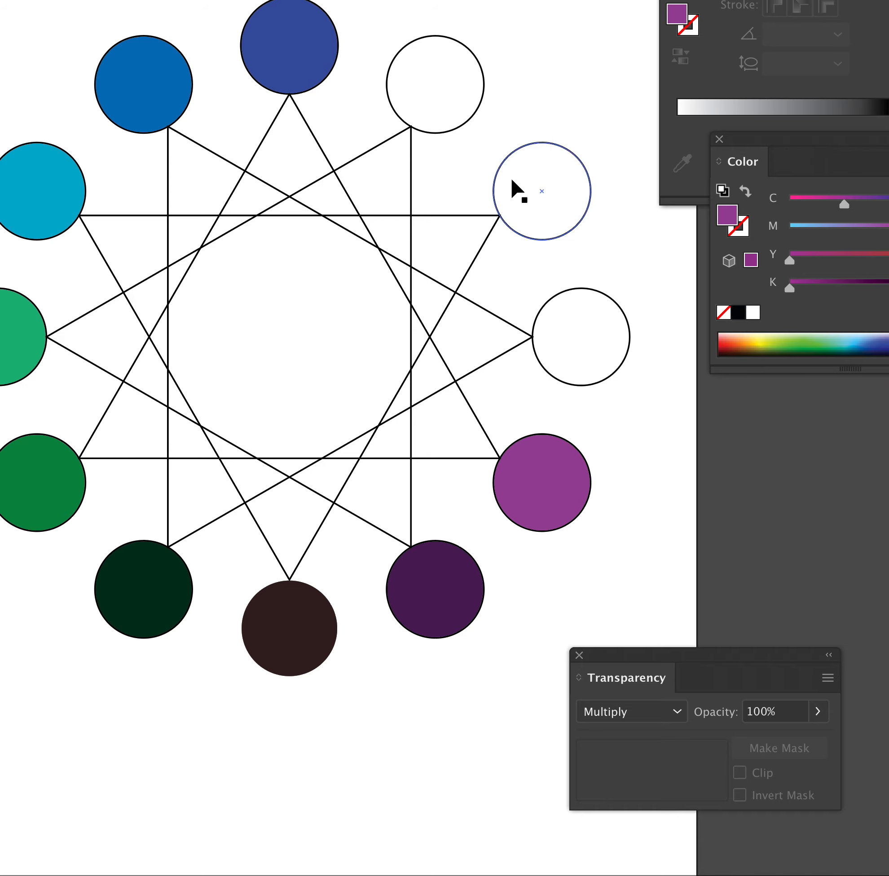
click(543, 151)
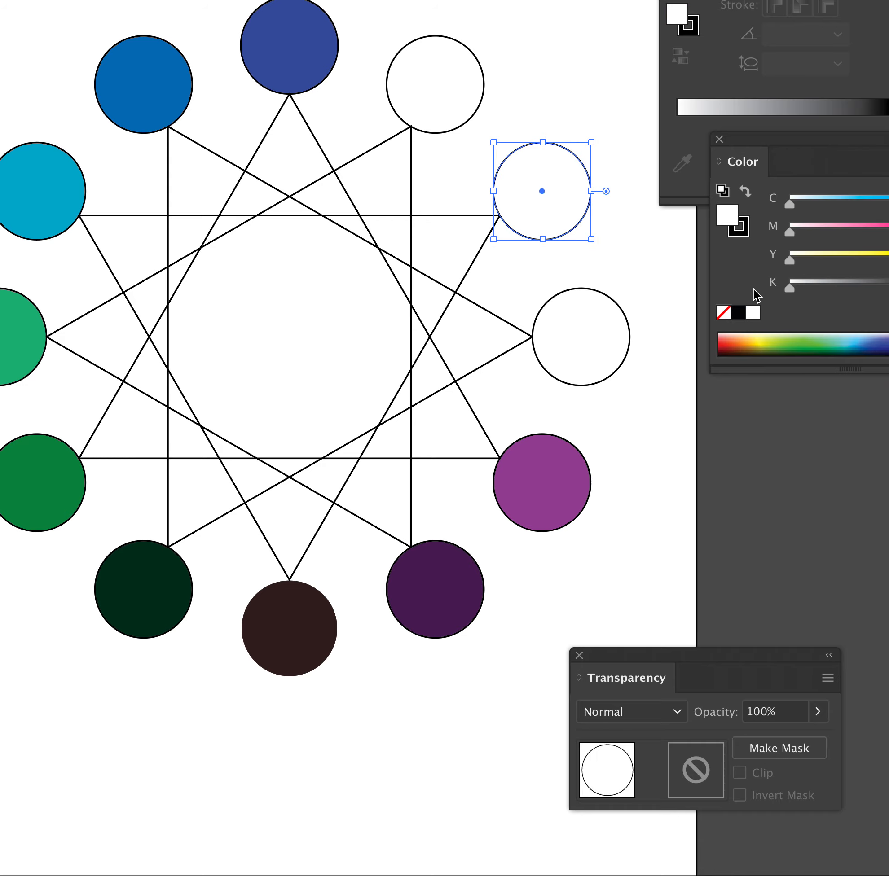
click(463, 53)
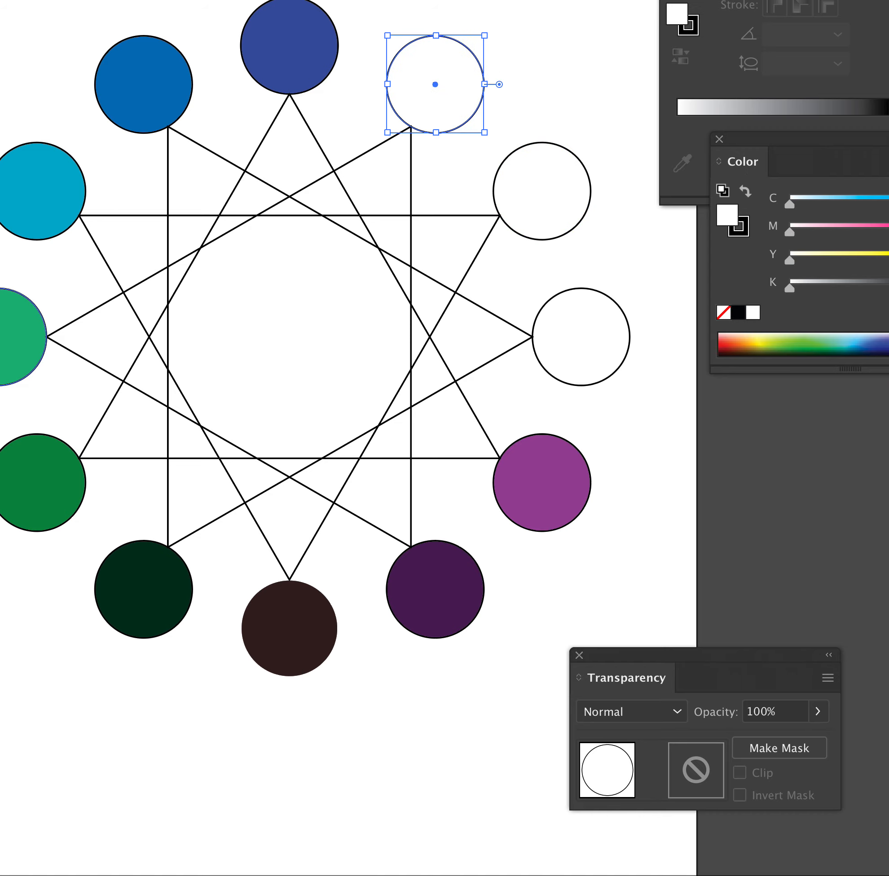
key(i)
click(308, 23)
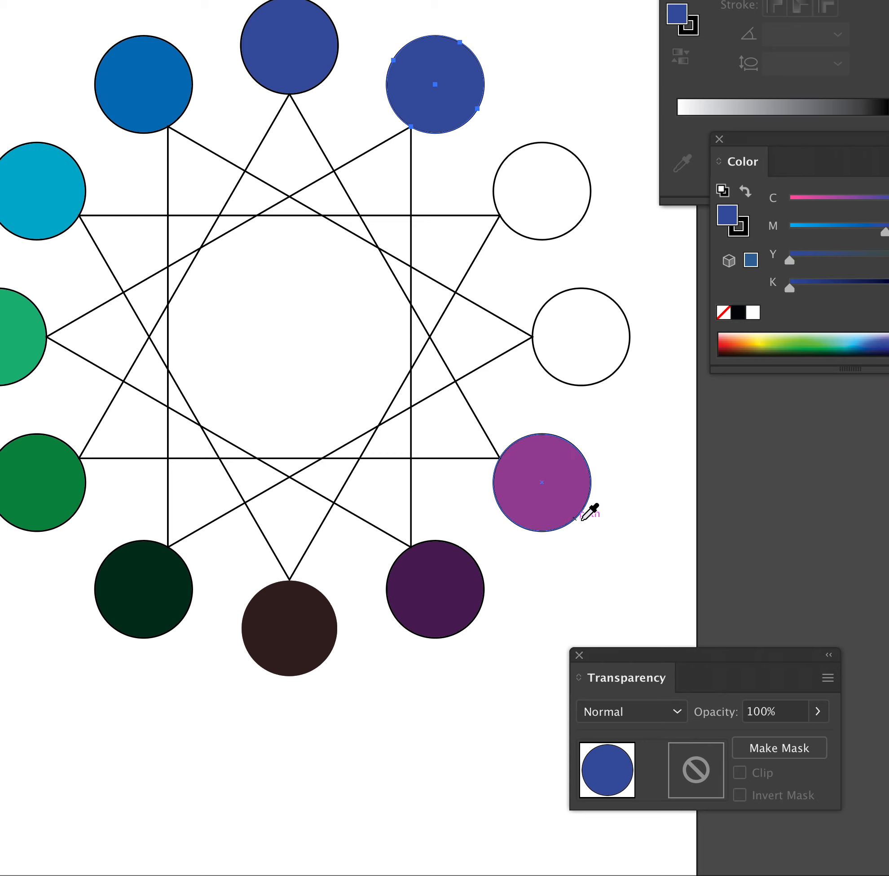
Step: Copy the purple circle's fill onto the empty rightmost circle of the wheel with the Eyedropper
key(v)
click(545, 500)
key(i)
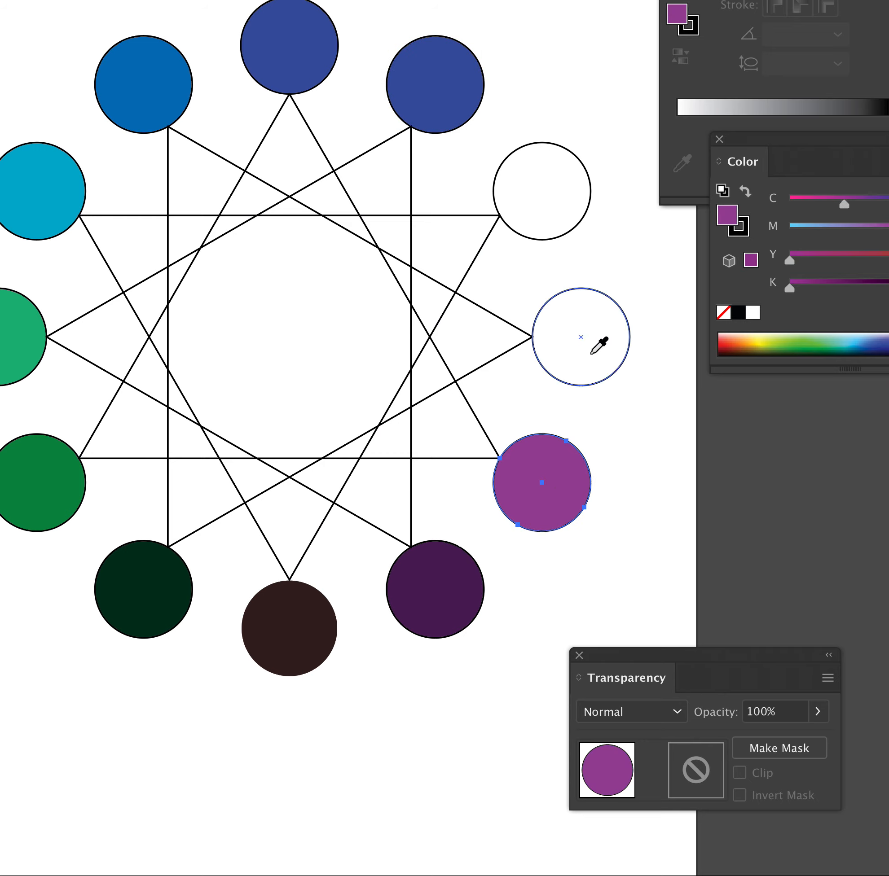
key(v)
click(619, 313)
key(i)
click(562, 462)
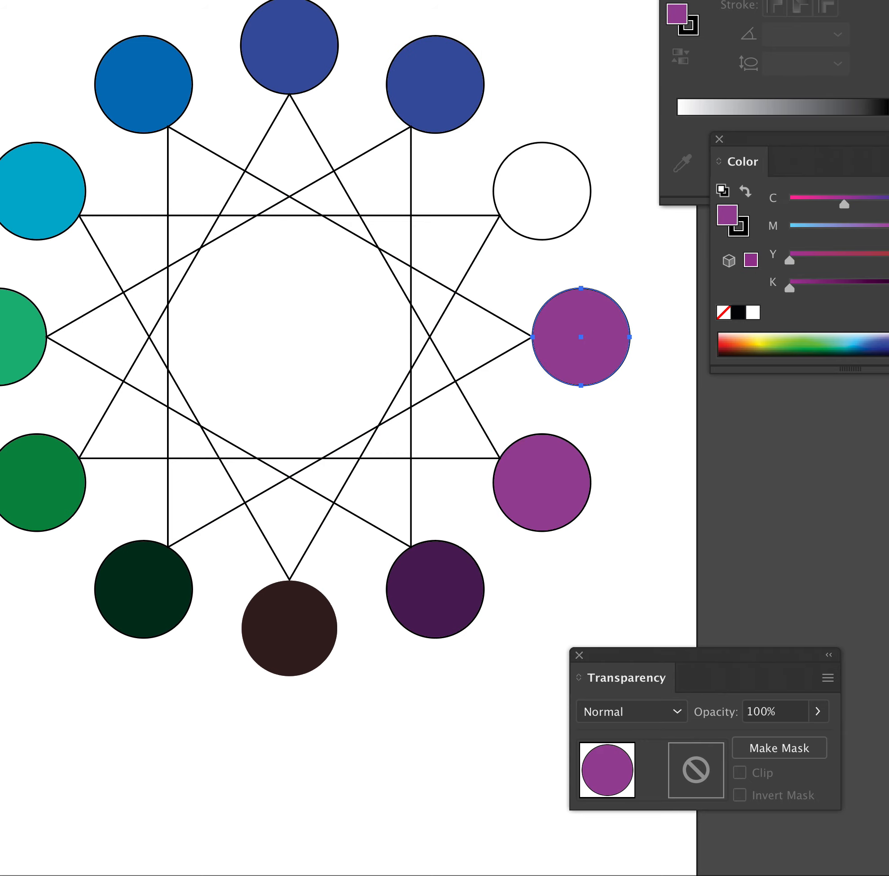
Step: Set the magenta to 95% in the circle immediately clockwise from the wheel's top circle
key(v)
click(434, 93)
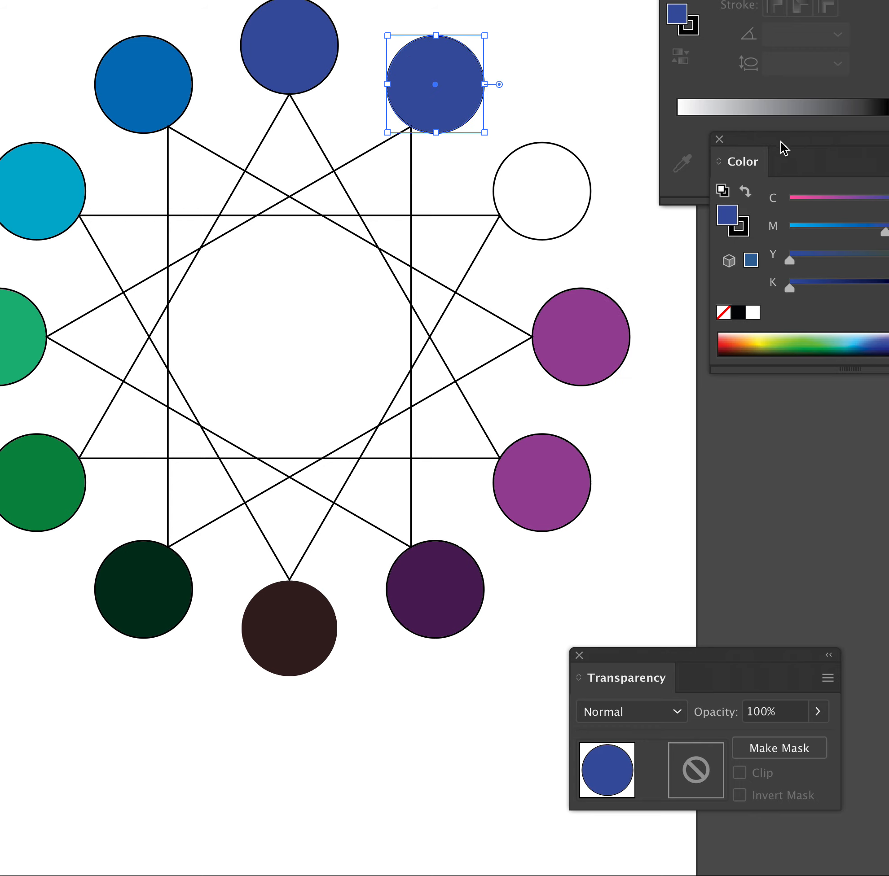
drag(781, 141, 651, 199)
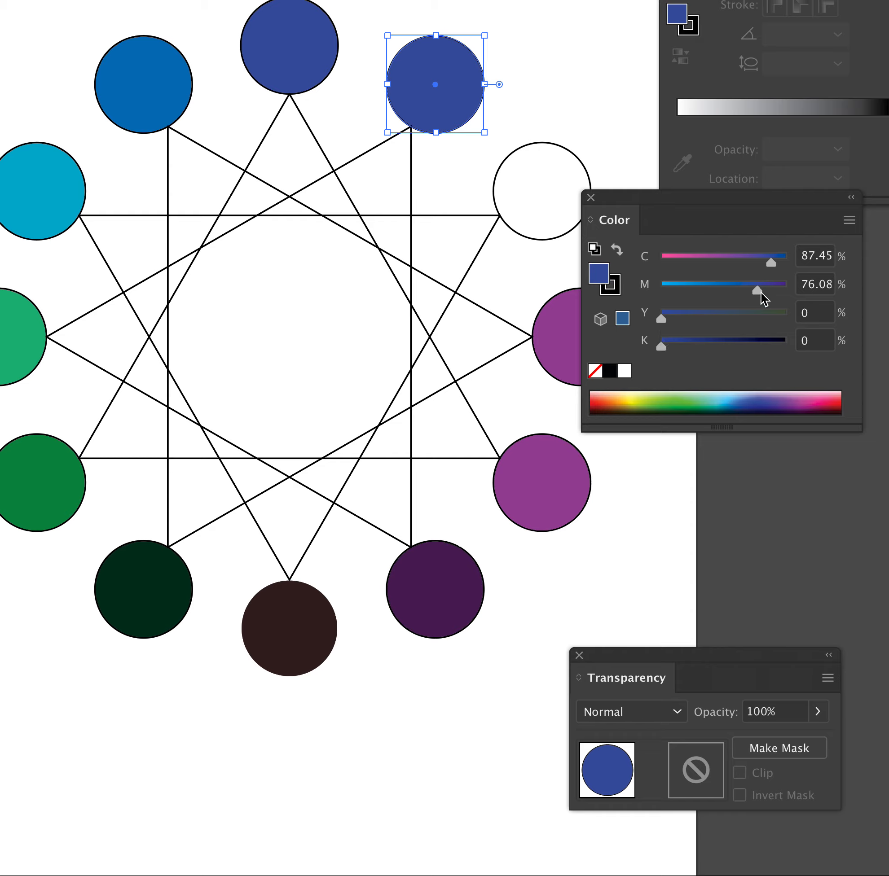
drag(757, 291, 781, 293)
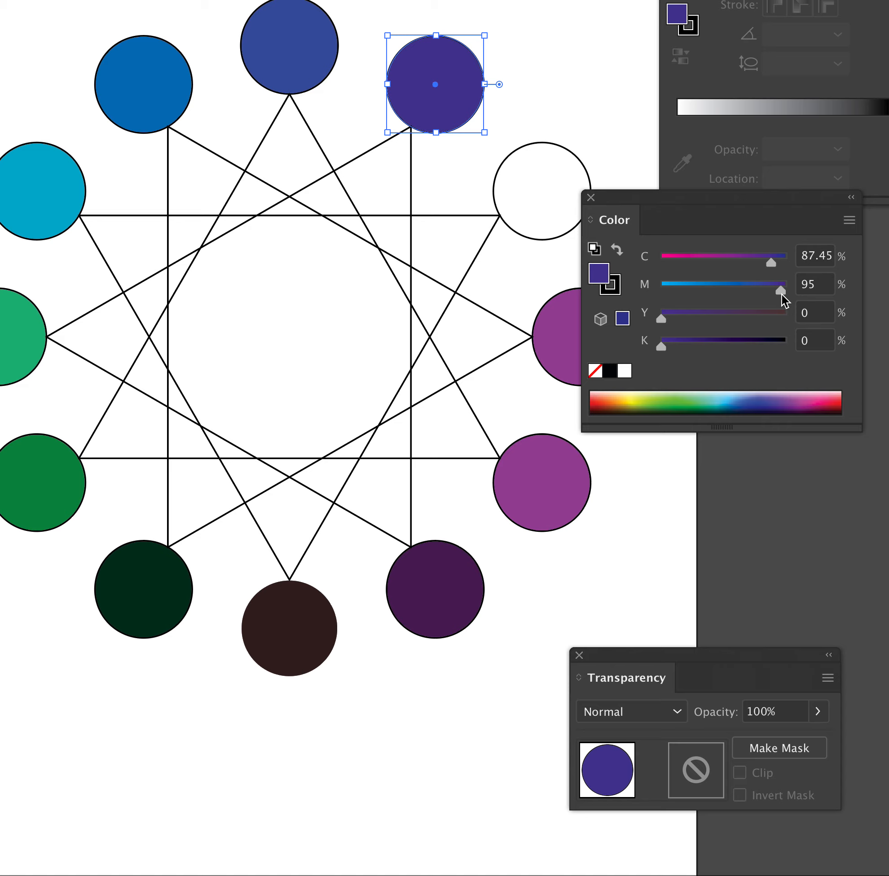
Step: Raise the cyan in the wheel's rightmost purple circle to give it a bluer violet fill
click(559, 358)
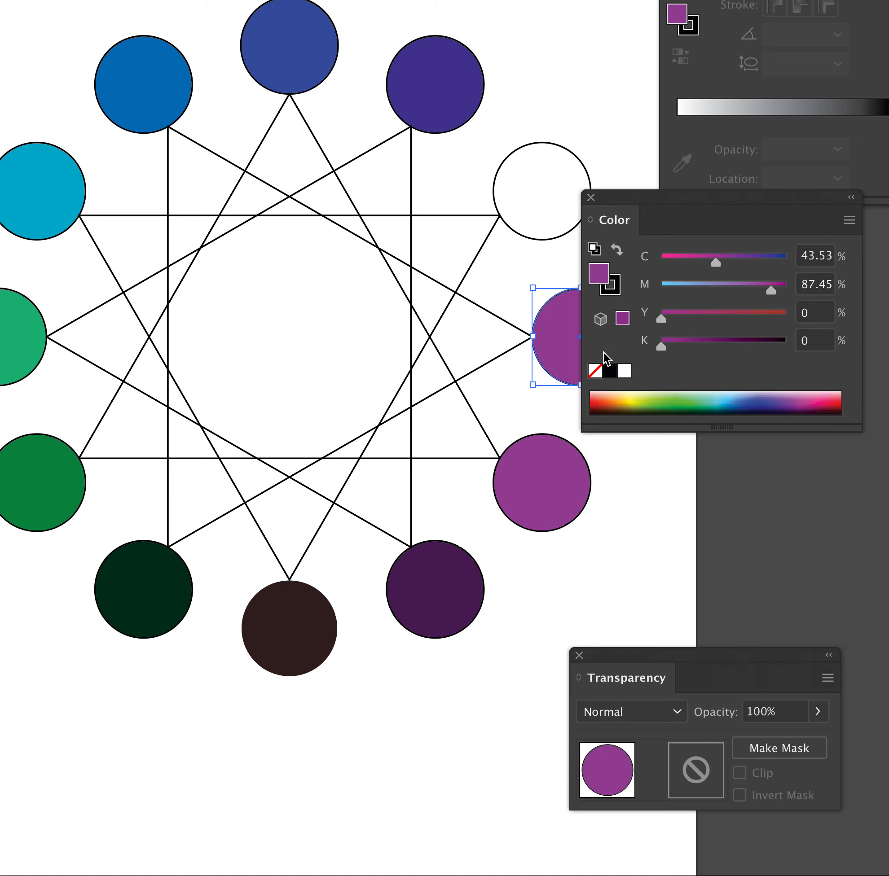
drag(720, 265, 748, 267)
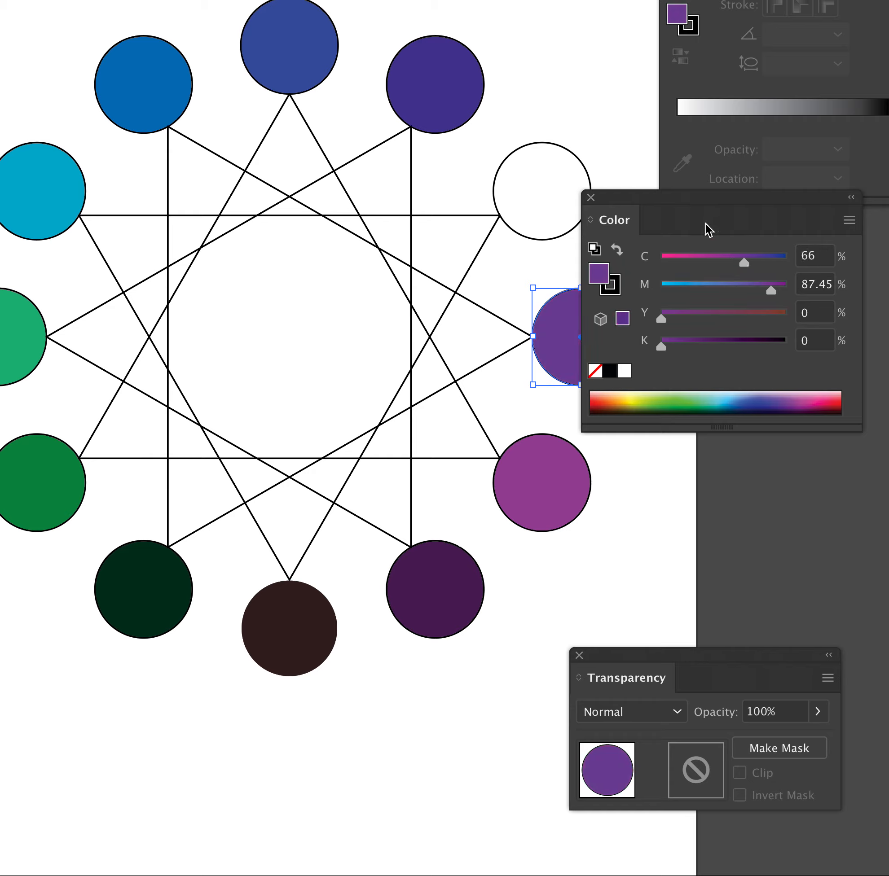
drag(687, 200, 785, 205)
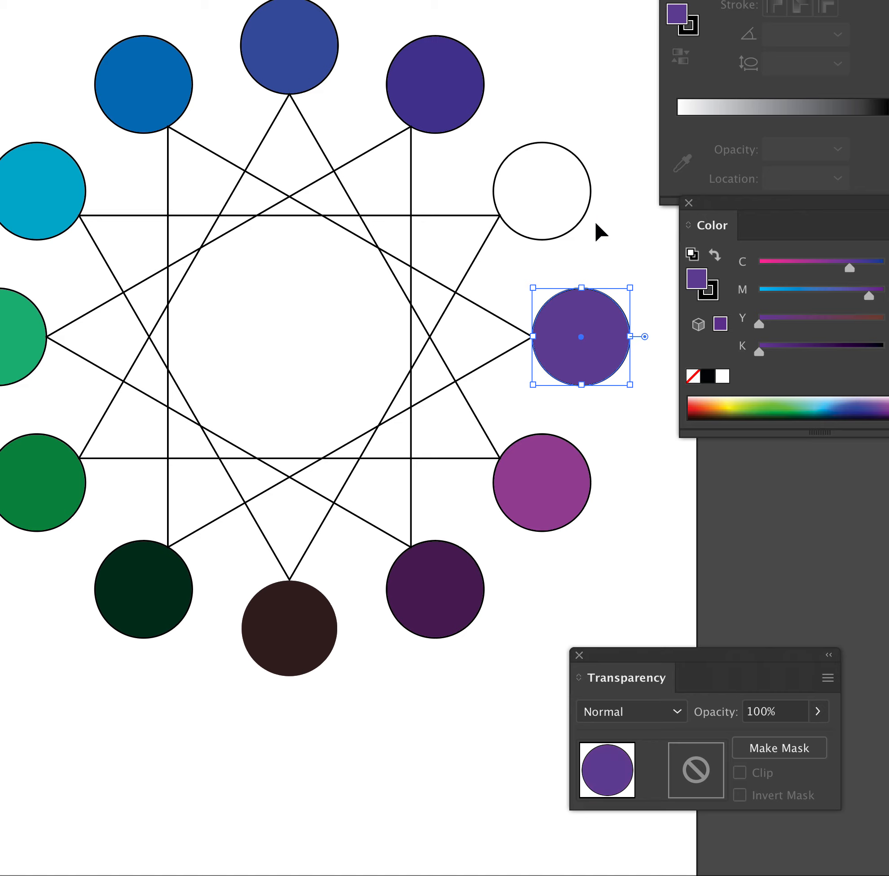
Step: Fill the remaining empty circle from the rightmost violet one, then raise its cyan and slightly reduce its magenta for a blue-violet
click(582, 214)
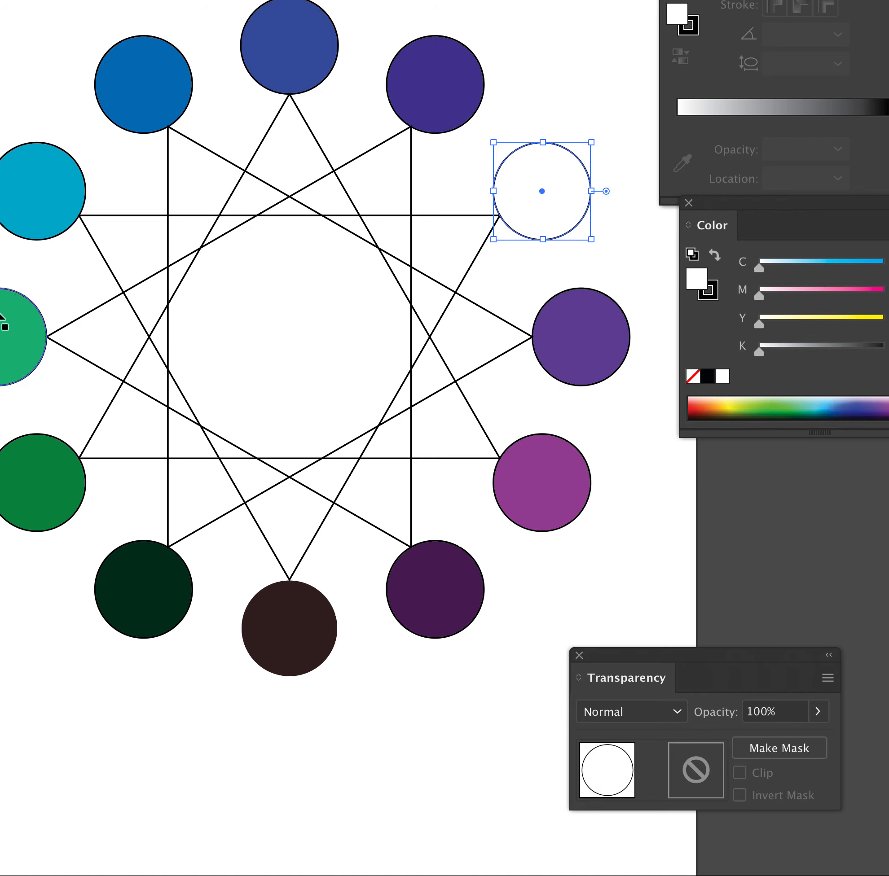
key(i)
click(588, 345)
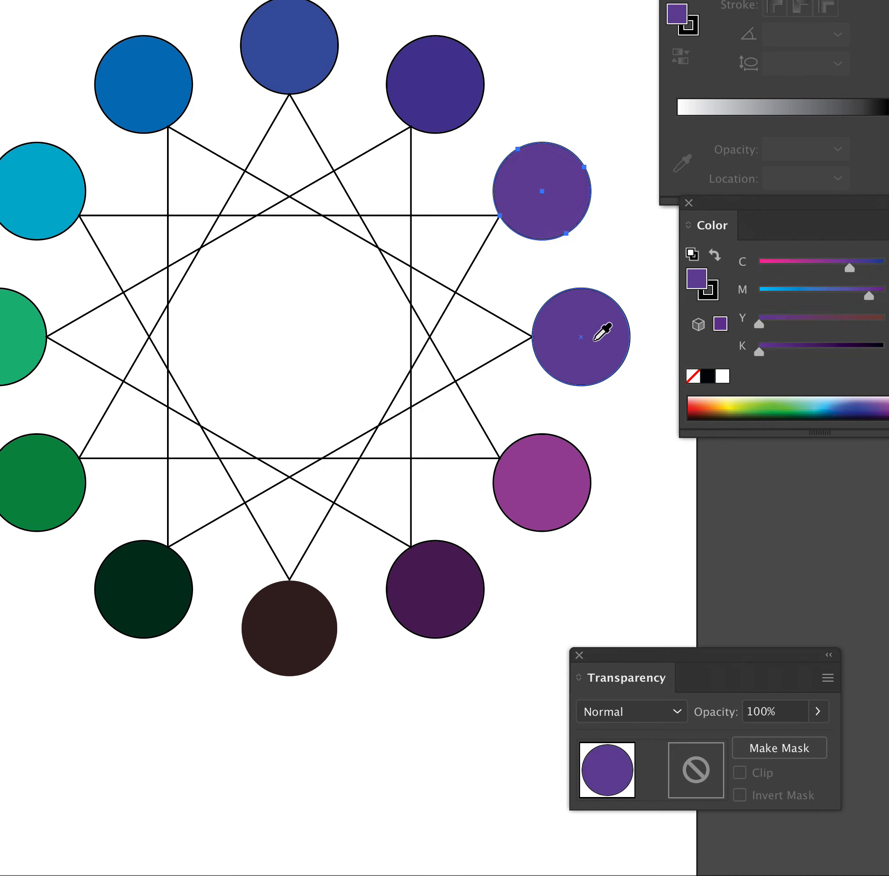
drag(849, 269, 868, 276)
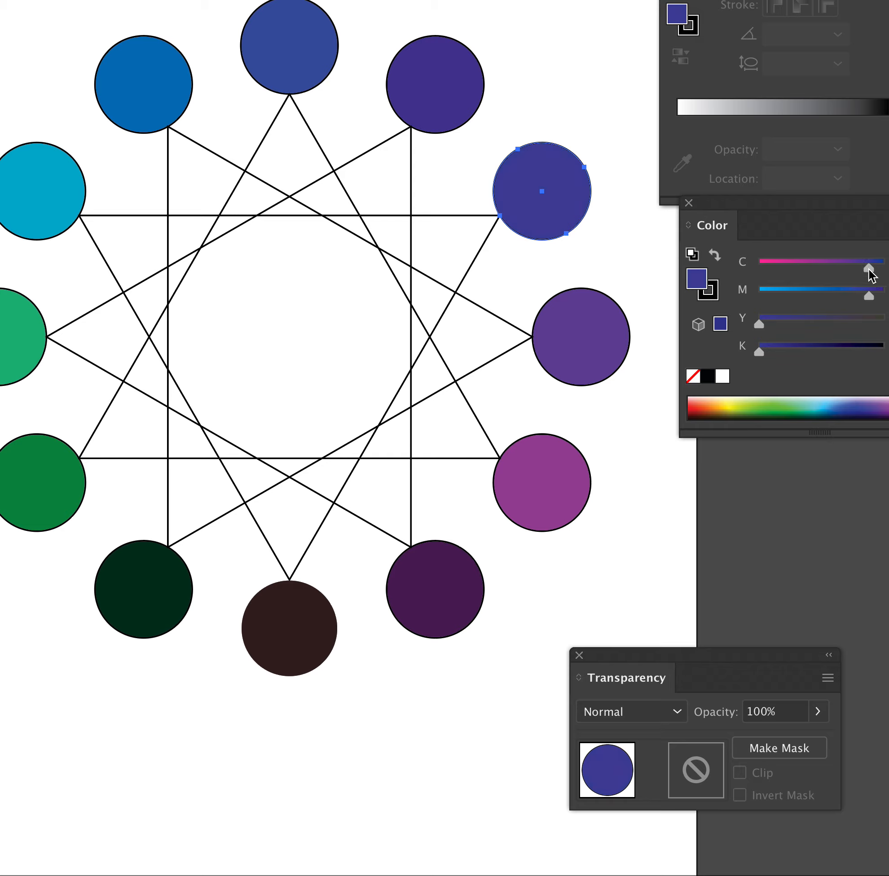
drag(869, 298, 863, 298)
key(v)
click(668, 834)
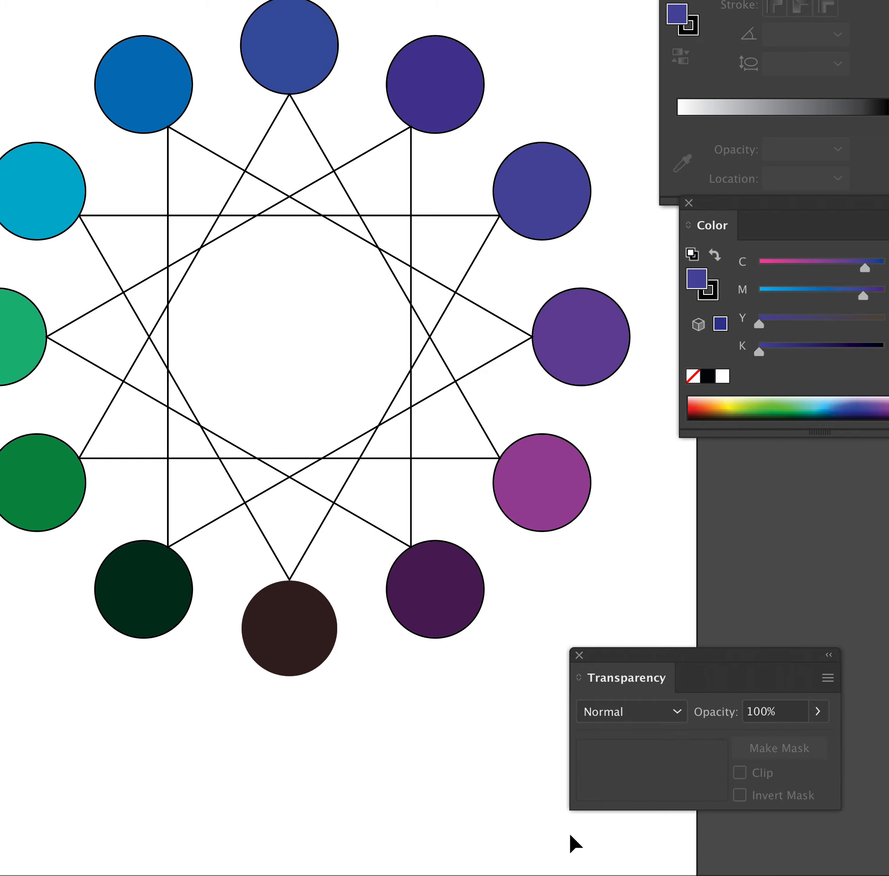
Step: Display the whole artboard with all panels hidden to view the finished color wheel
alt+super+click(467, 743)
drag(466, 317, 480, 584)
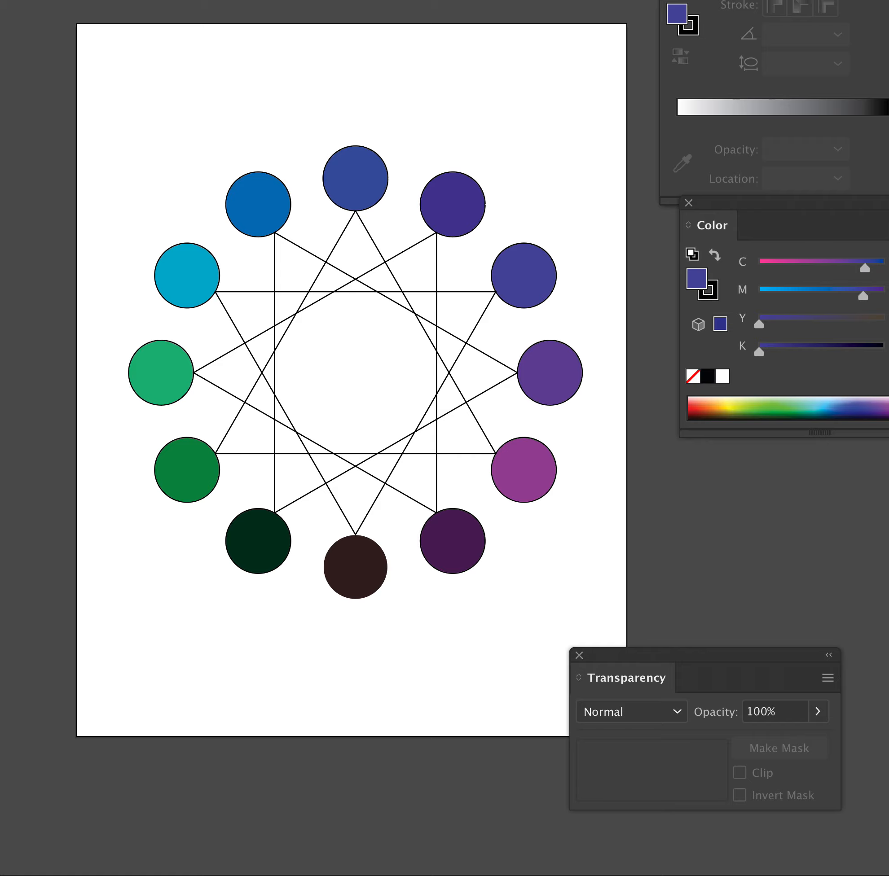
key(Tab)
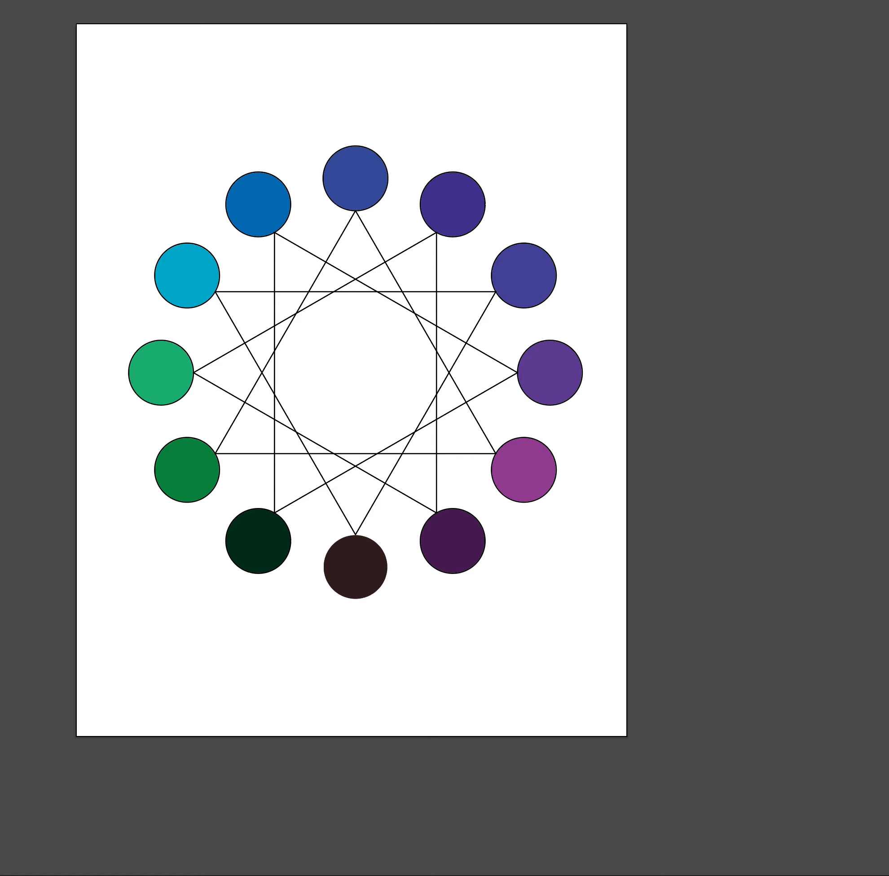